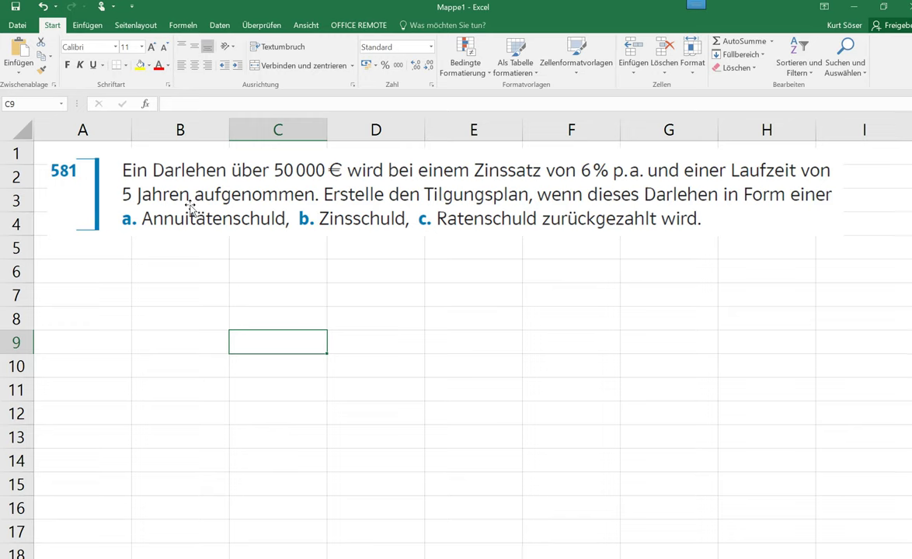
Enter the headings Zeitpunkt, Zinsen, Annuität, Tilgung and Restschuld across A6:E6
click(192, 203)
click(102, 272)
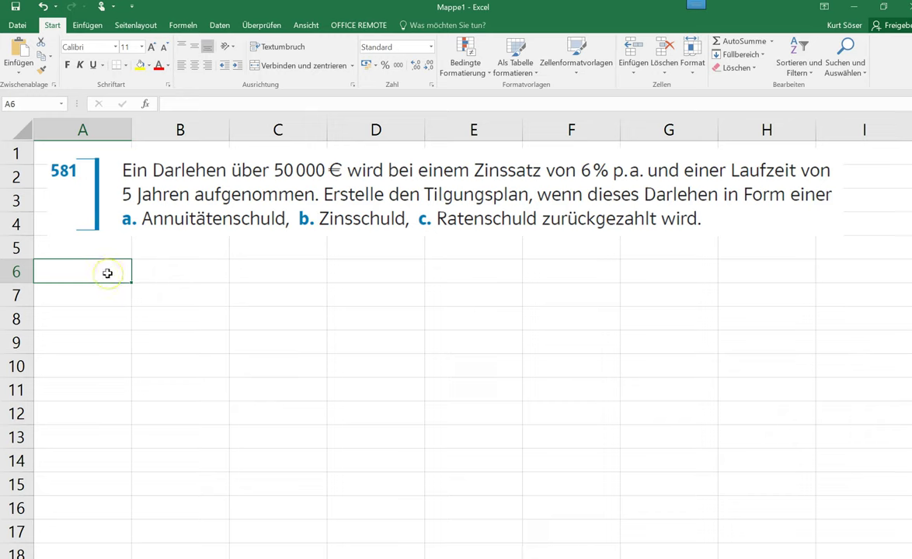
text(Zeitpunkt)
key(Tab)
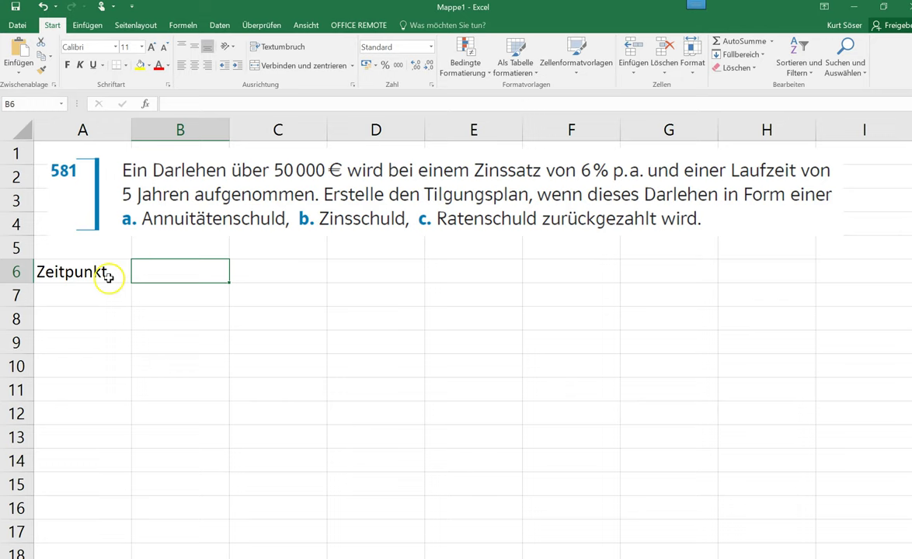
text(Zinsen)
key(Tab)
text(Annuität)
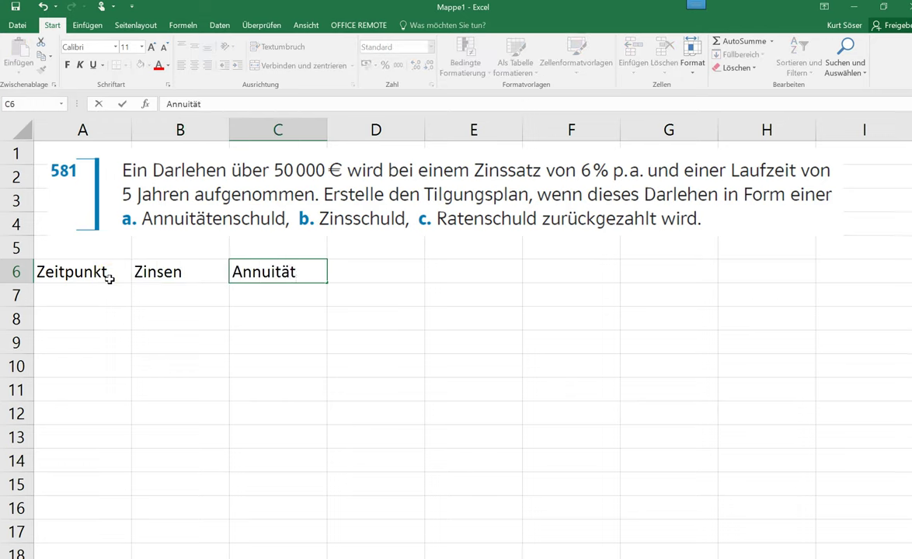
key(Tab)
text(Til)
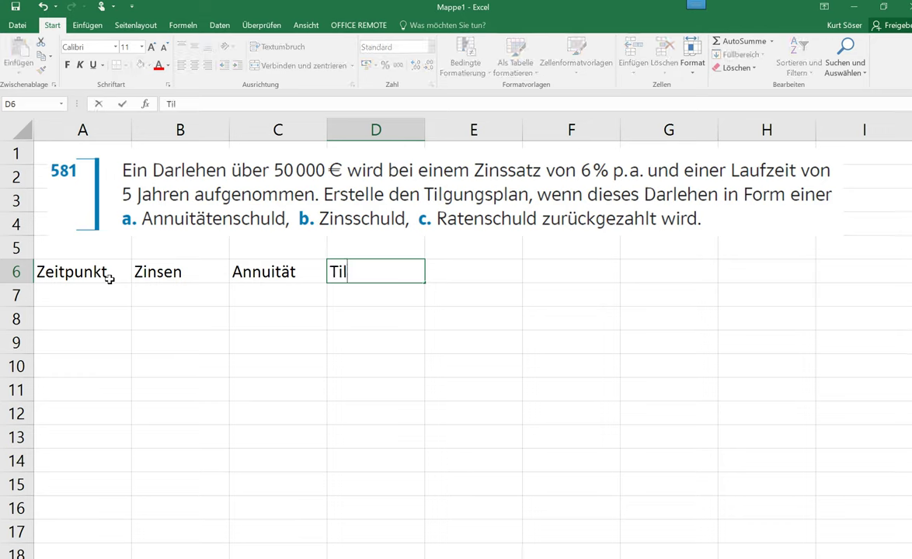
text(gung)
key(Tab)
text(Restschuld)
key(Return)
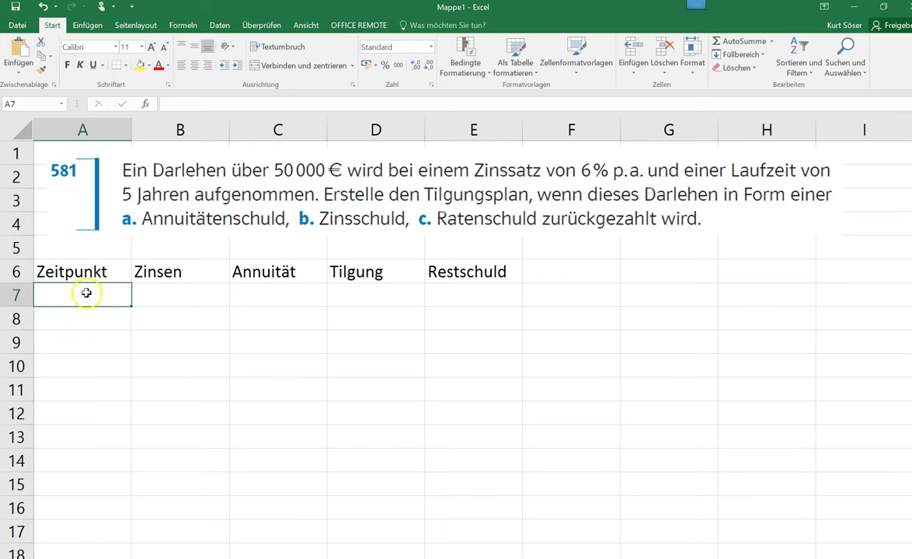
List the periods 0 to 5 down column A in A7:A12
text(0)
key(Return)
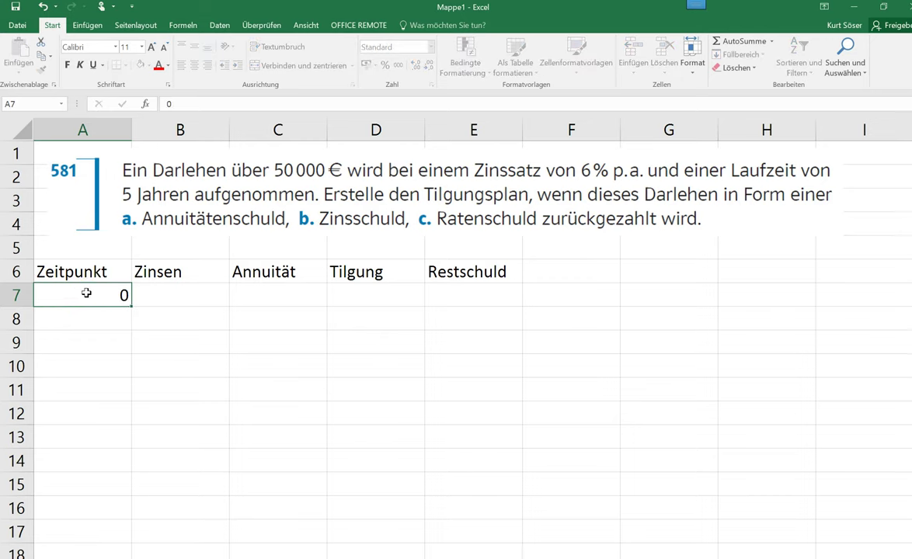
text(1 2 3 4 5)
key(Return)
key(Return)
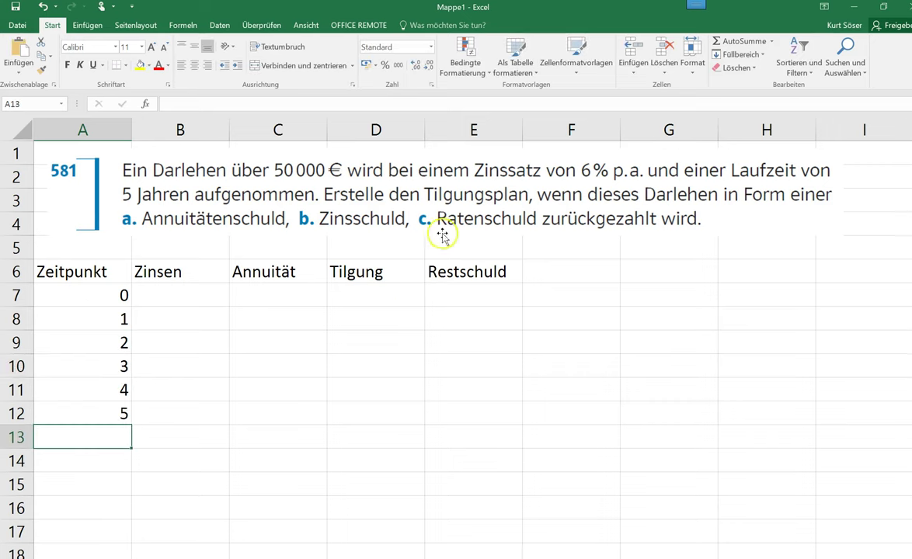
Apply the Buchhaltung accounting number format to B7:E12
click(264, 327)
click(187, 295)
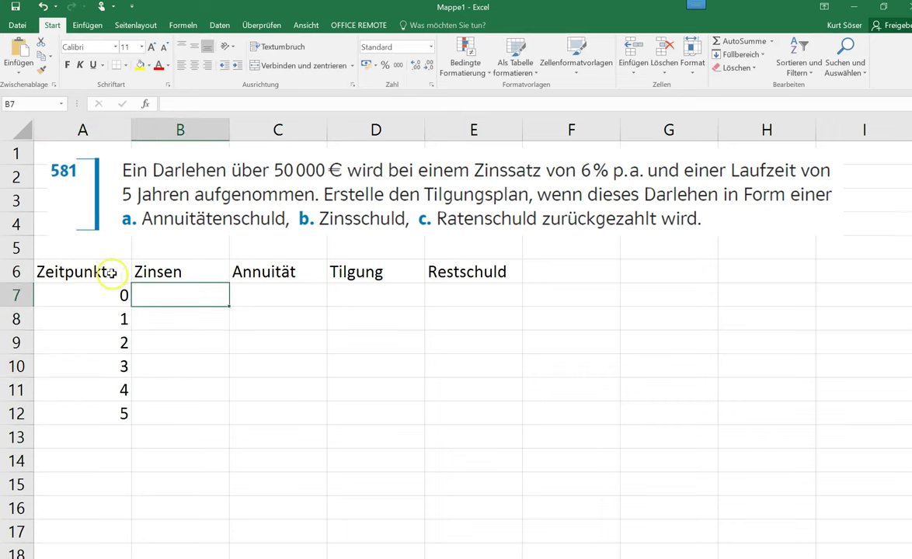
drag(179, 292, 468, 415)
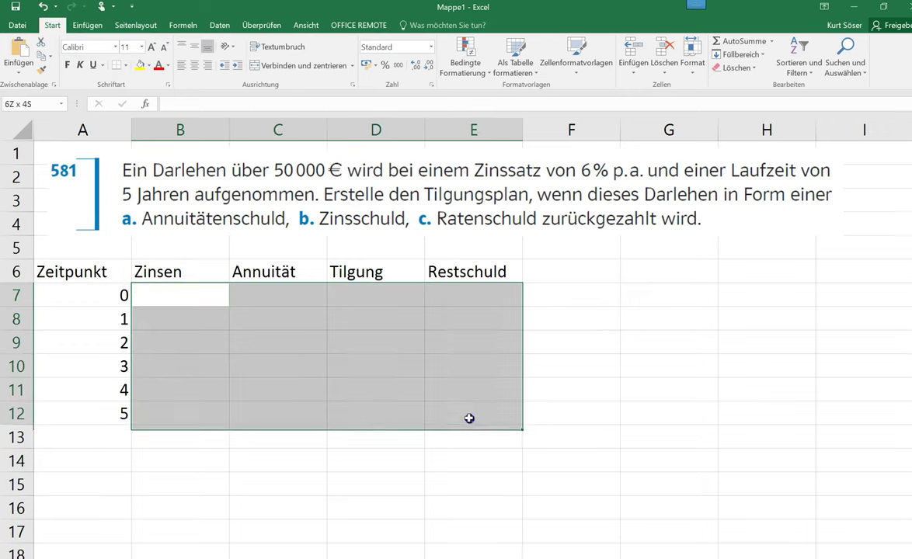
click(365, 65)
Enter the starting debt of 50.000,00 € as the period-0 Restschuld in E7
click(459, 294)
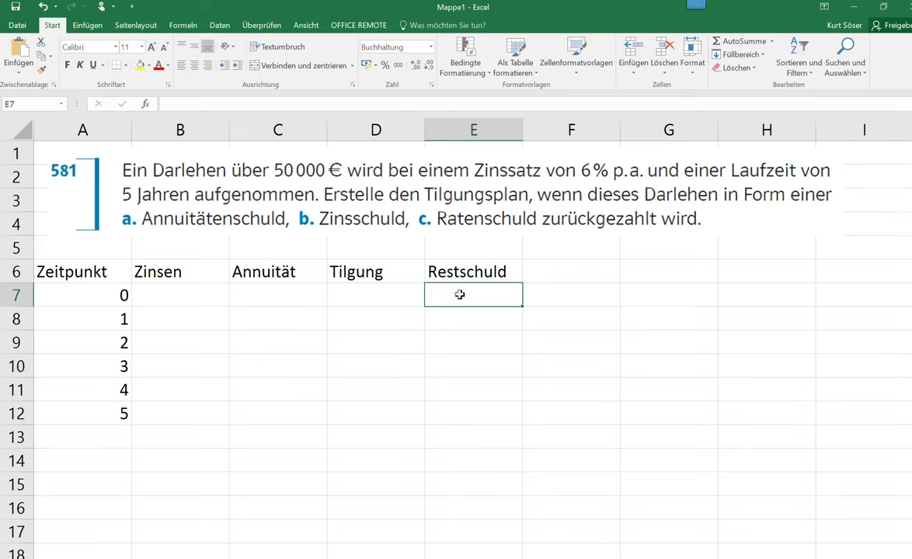
text(50000)
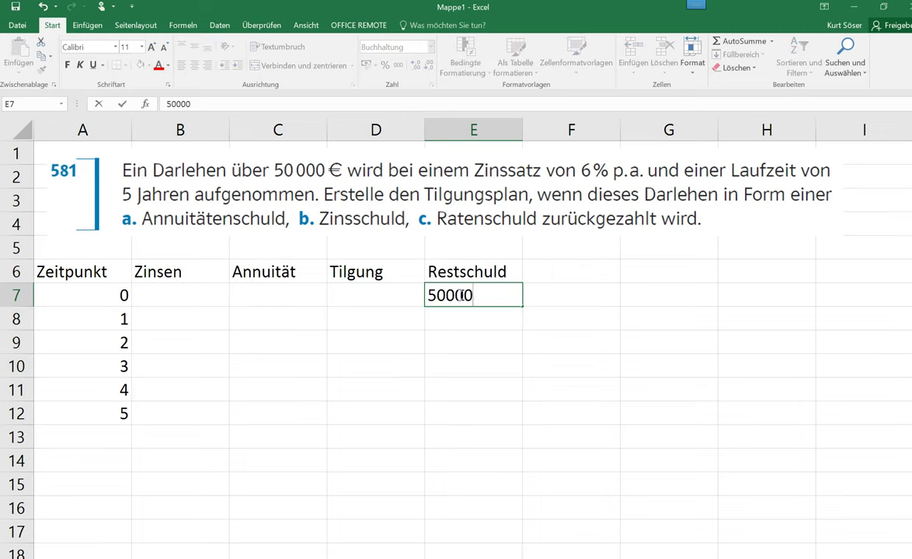
key(Return)
click(459, 295)
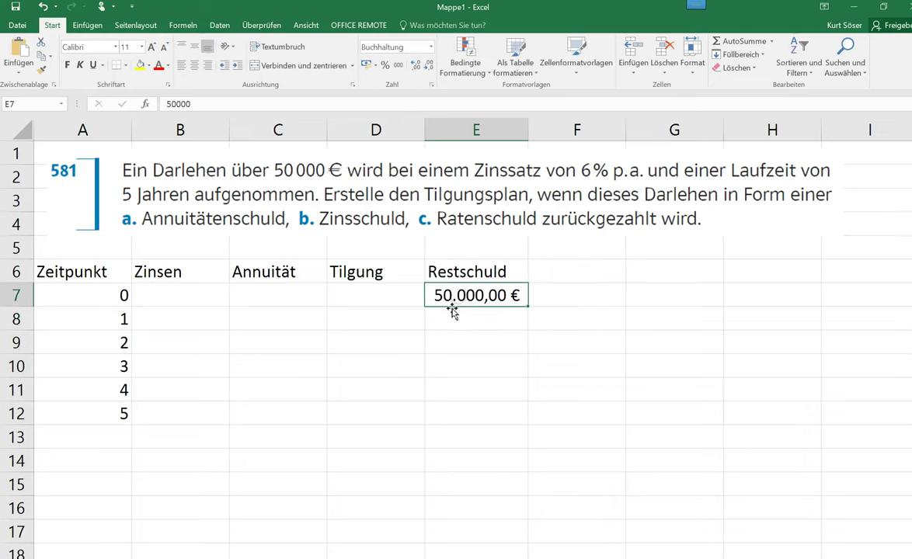
click(118, 294)
click(469, 294)
click(208, 223)
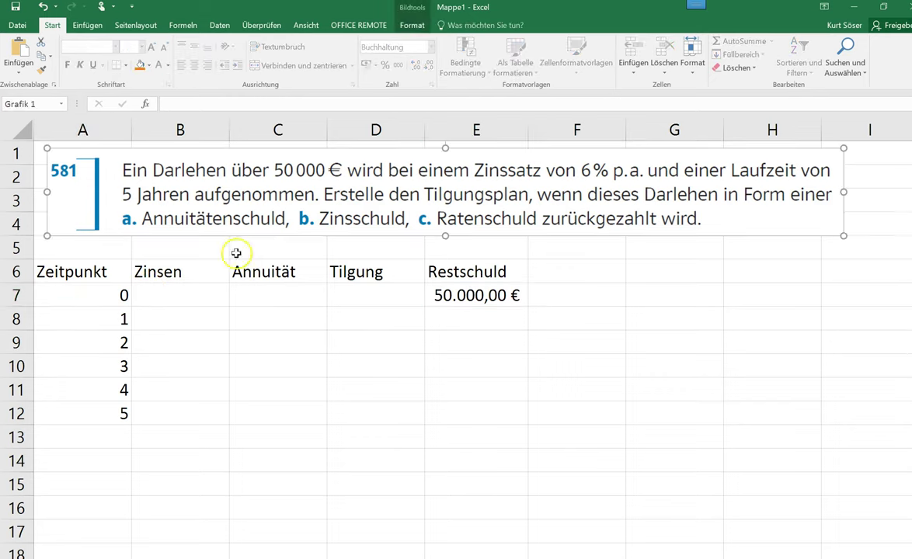
click(259, 311)
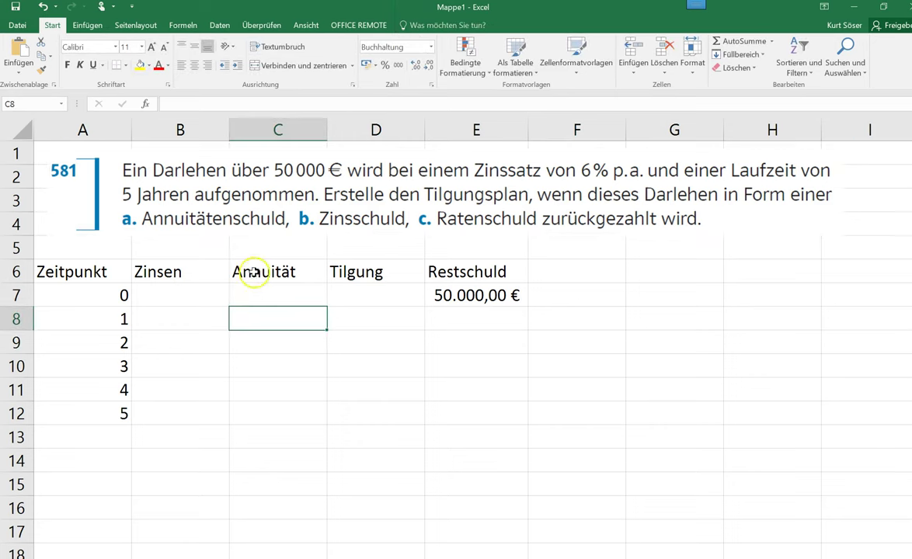
drag(265, 315, 271, 411)
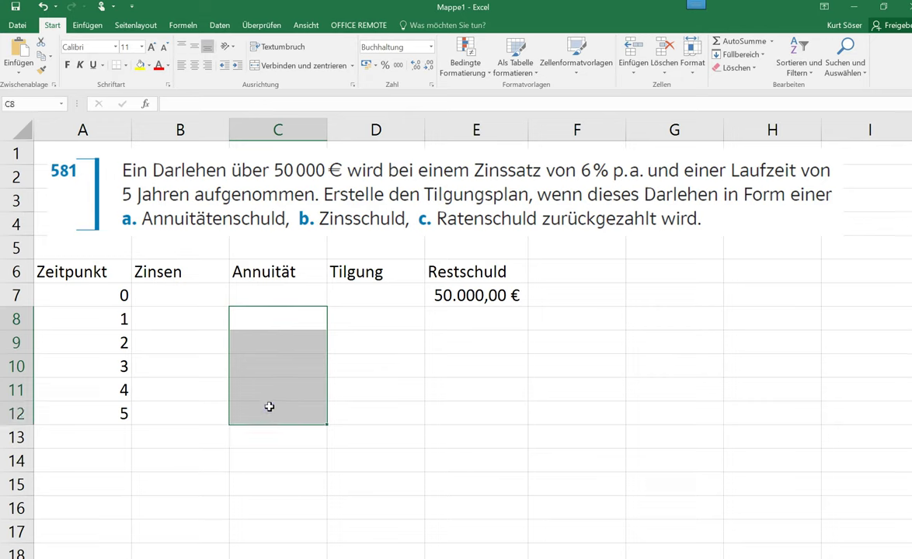
drag(272, 318, 274, 409)
drag(264, 317, 264, 407)
drag(271, 320, 271, 407)
click(514, 297)
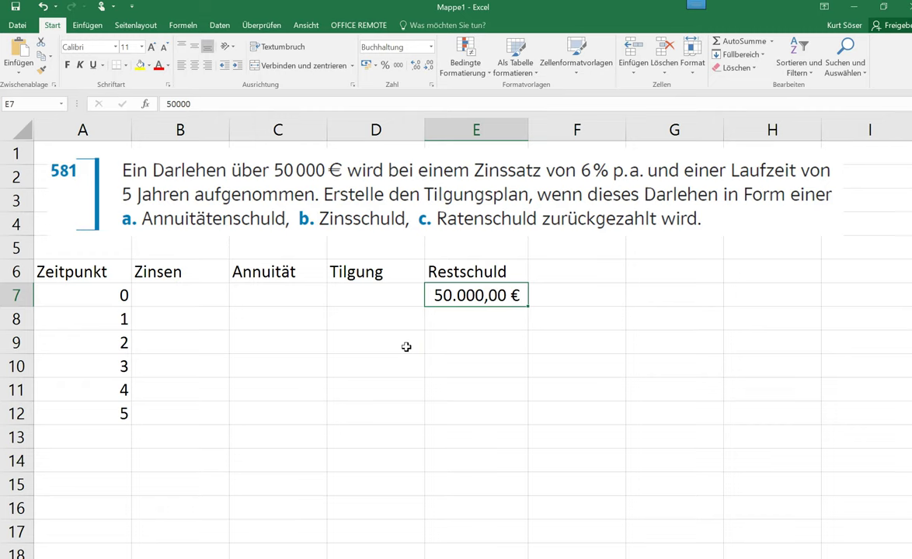
With the black ink pen, draw a timeline below the table marked with periods 0 to 5
click(417, 24)
click(152, 46)
drag(135, 462, 495, 465)
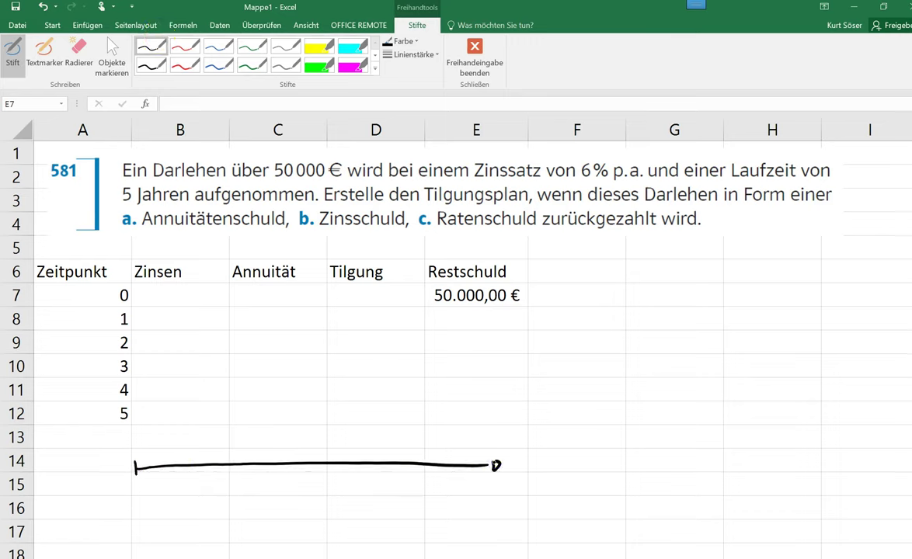
drag(189, 461, 188, 475)
drag(134, 442, 134, 452)
drag(190, 447, 195, 452)
mouse_move(252, 461)
mouse_down()
mouse_move(253, 471)
mouse_move(260, 450)
mouse_up()
drag(313, 458, 313, 470)
drag(309, 441, 311, 452)
mouse_move(376, 458)
mouse_down()
mouse_move(376, 470)
mouse_move(378, 452)
mouse_up()
mouse_move(448, 458)
mouse_down()
mouse_move(448, 469)
mouse_move(448, 450)
mouse_up()
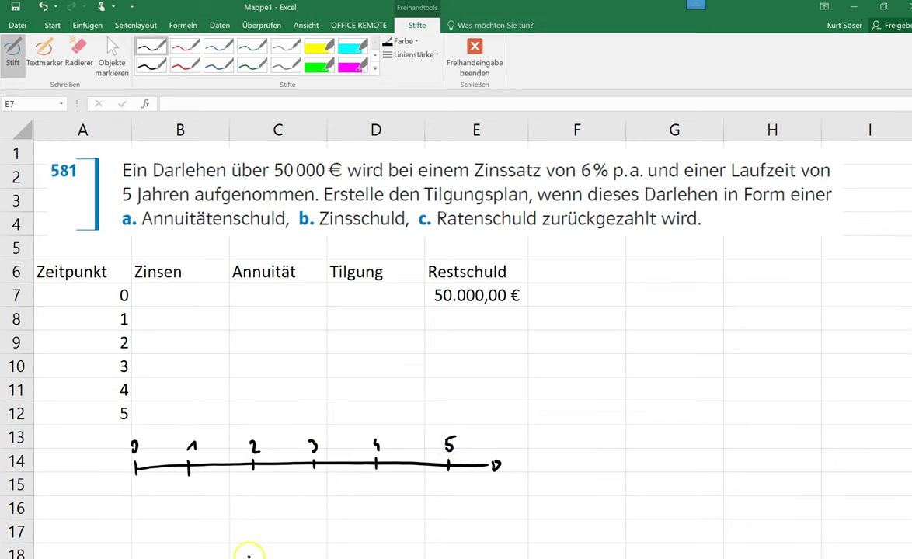
Write 50.000 under period 0 and red R payments under periods 1 to 5
click(133, 495)
drag(123, 488, 150, 491)
drag(159, 489, 159, 490)
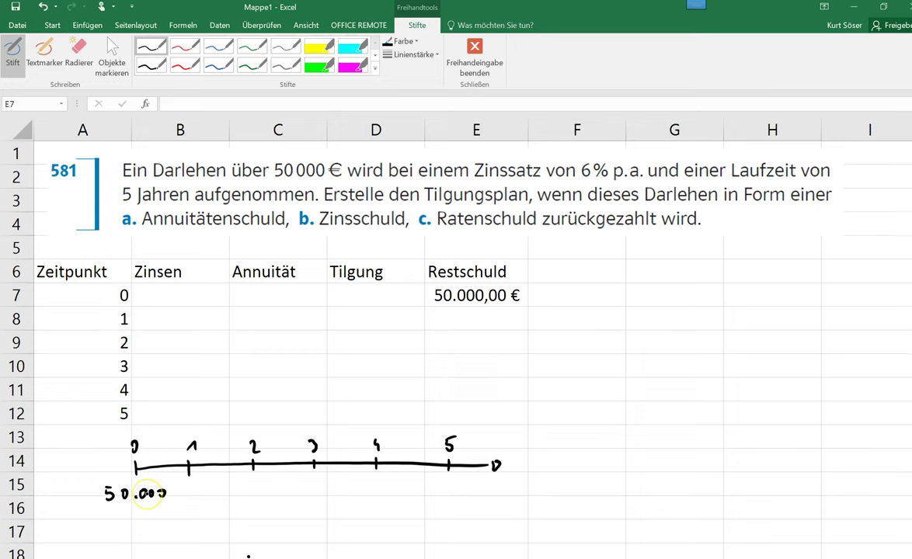
click(184, 44)
drag(183, 482, 378, 473)
drag(436, 481, 443, 475)
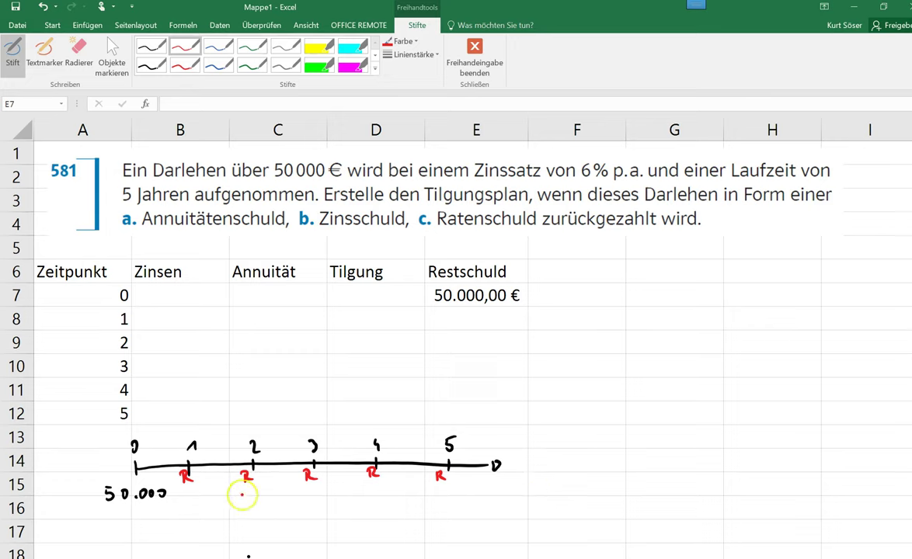
key(Escape)
Type the annuity formula =RMZ(6%;5;-50000;;0) into C8
click(278, 315)
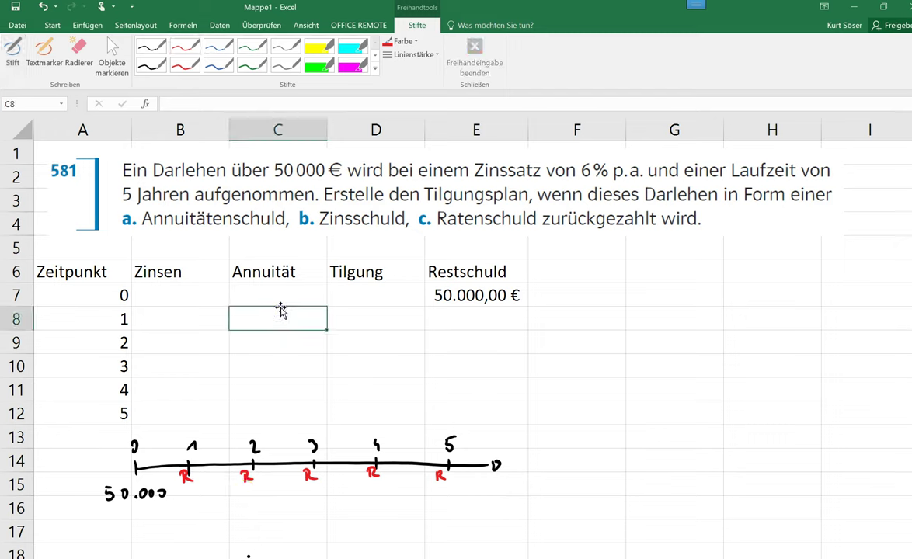
text(=)
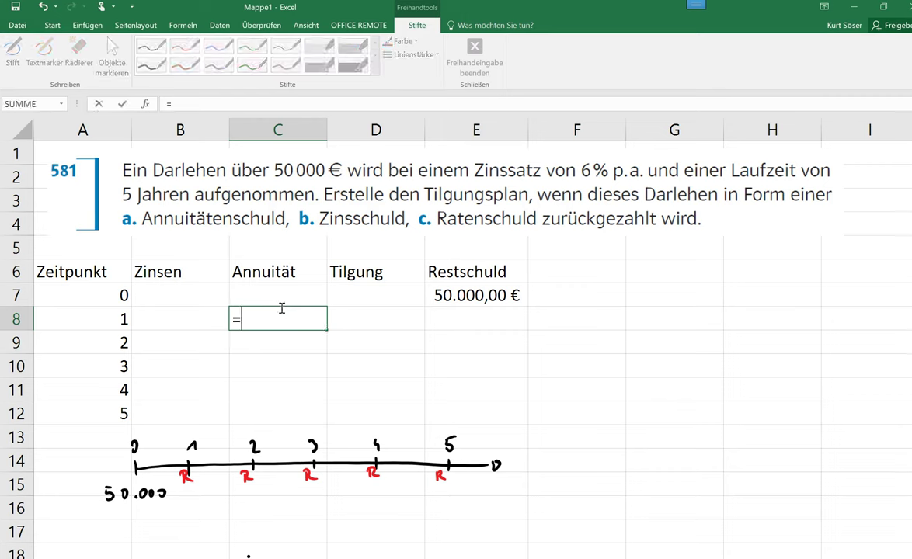
text(RMZ)
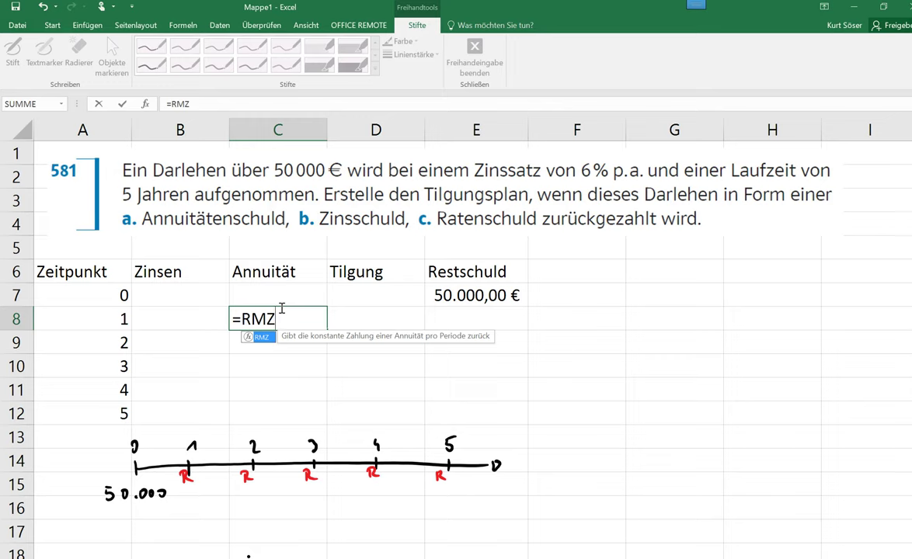
text((6%)
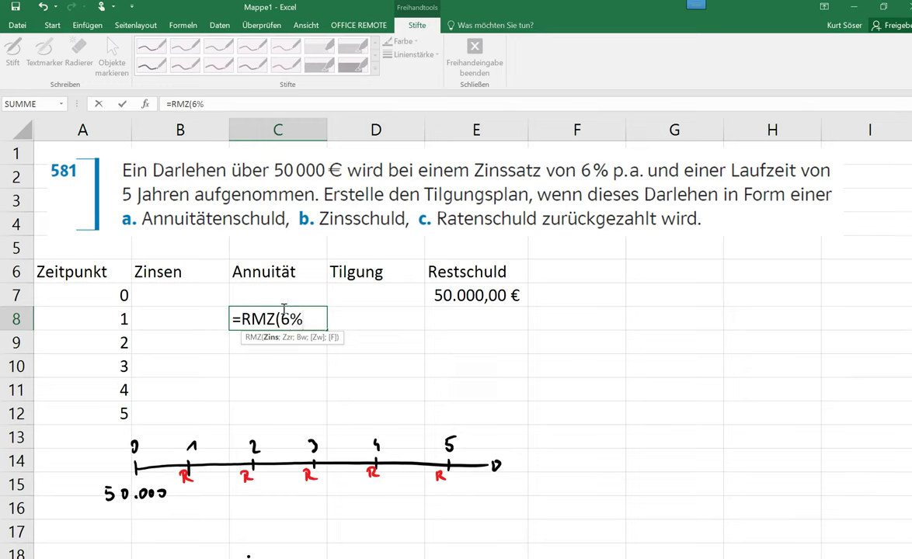
text(;5;)
text(-5)
text(0000)
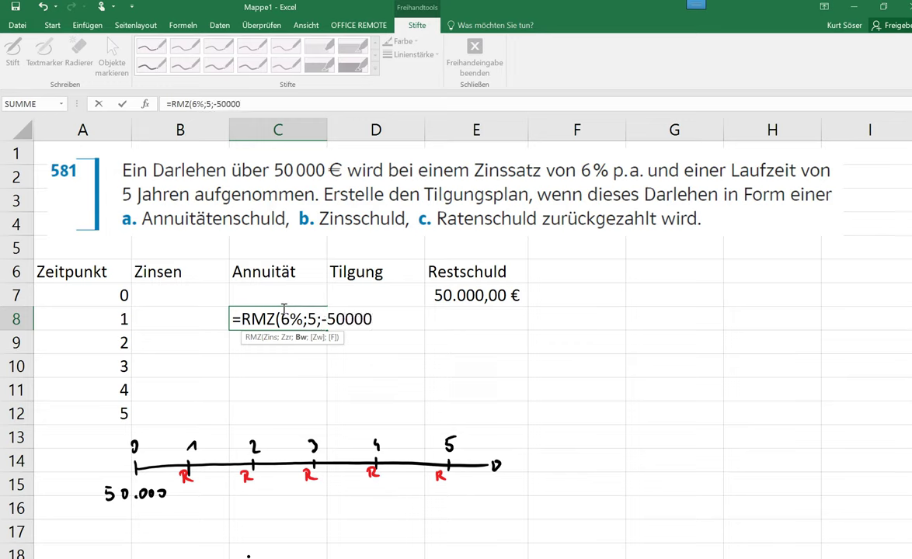
text(;)
text(;)
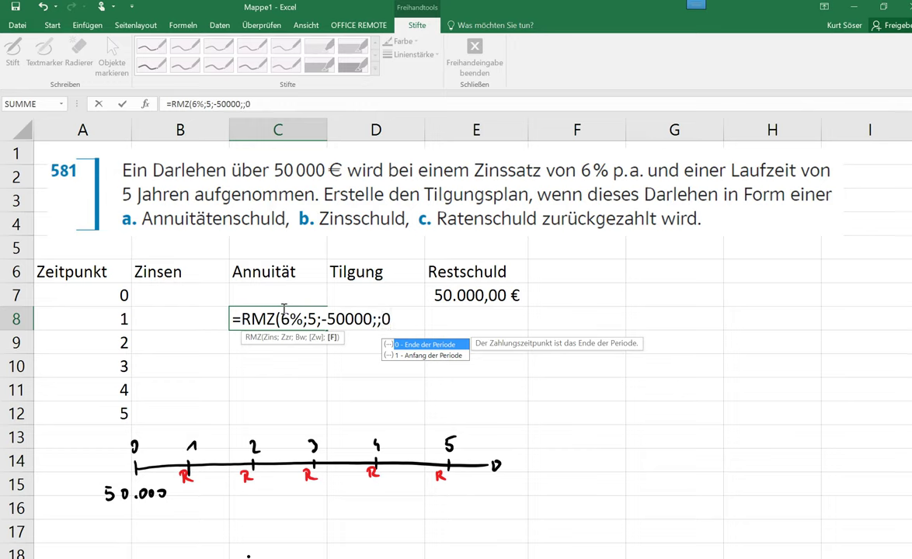
text())
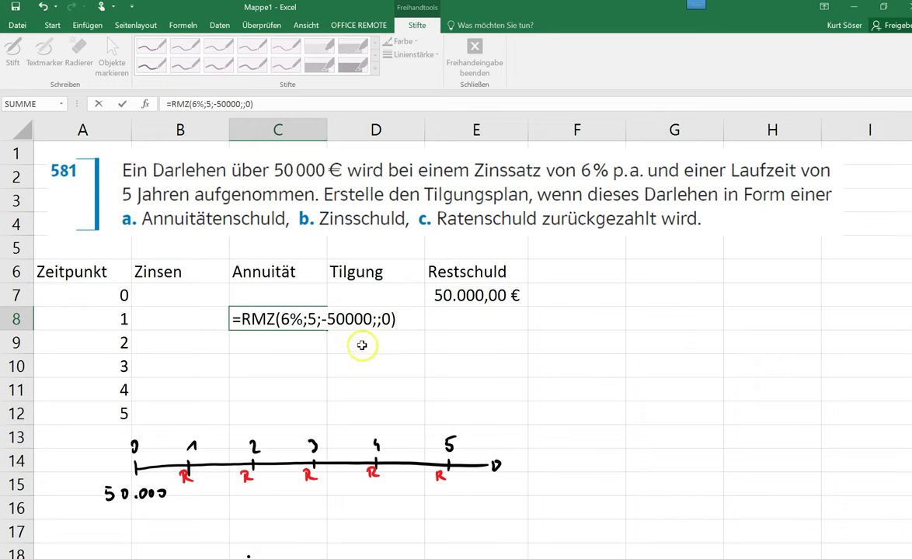
click(243, 317)
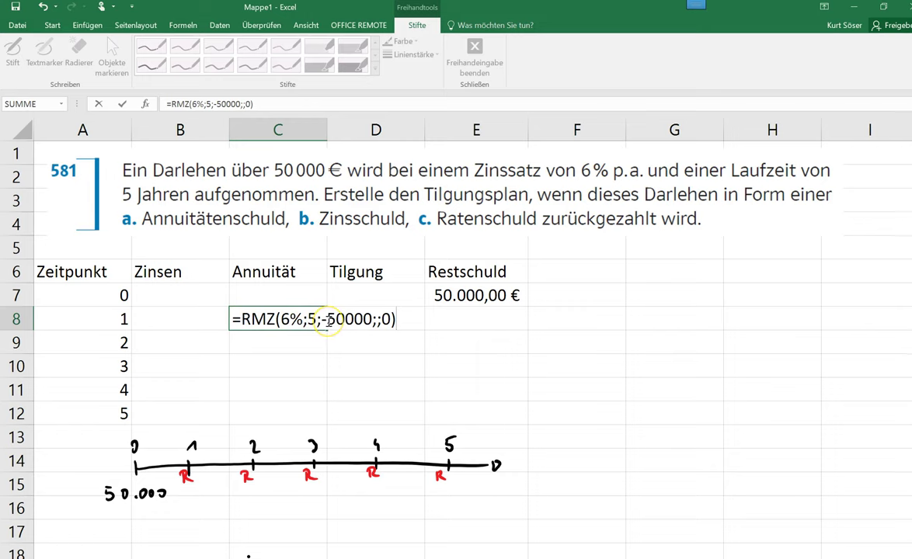
Confirm the 11.869,82 € annuity in C8 and copy it down through C12
key(Return)
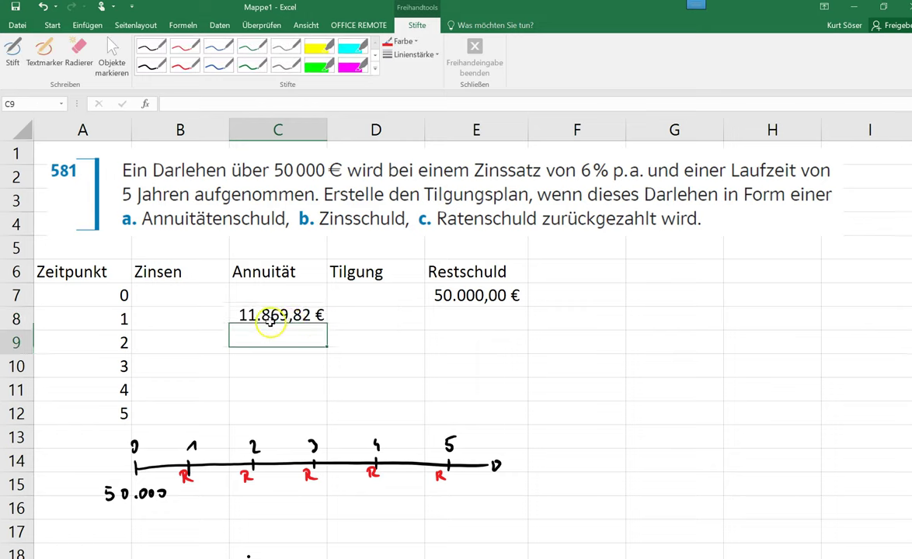
click(269, 318)
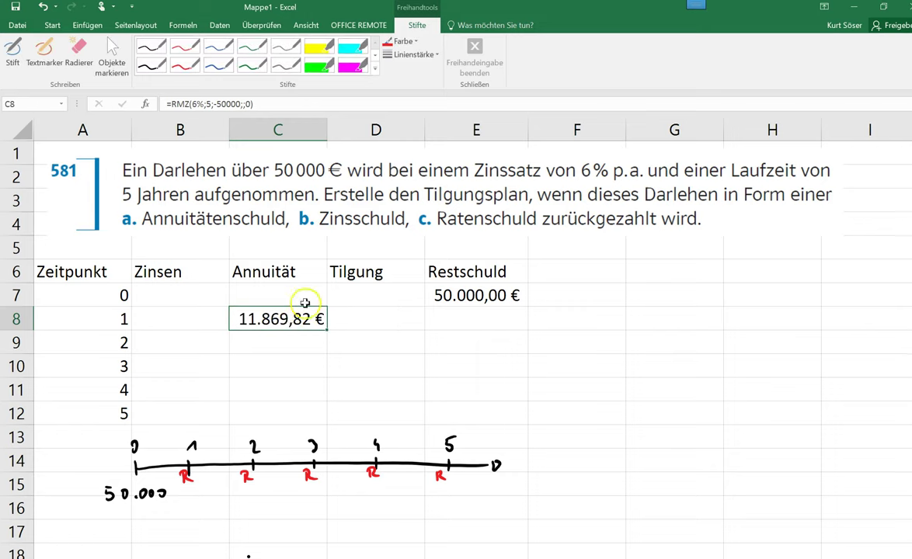
drag(326, 336, 326, 426)
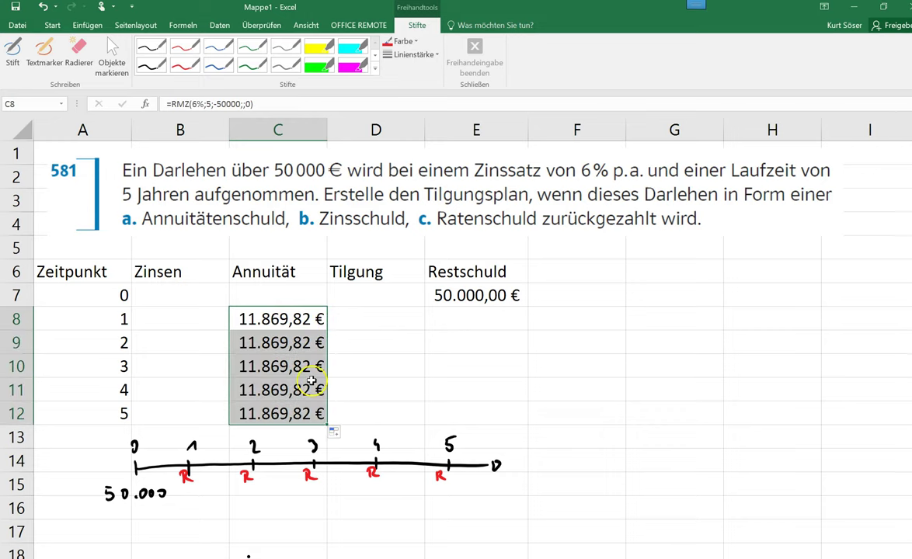
click(291, 359)
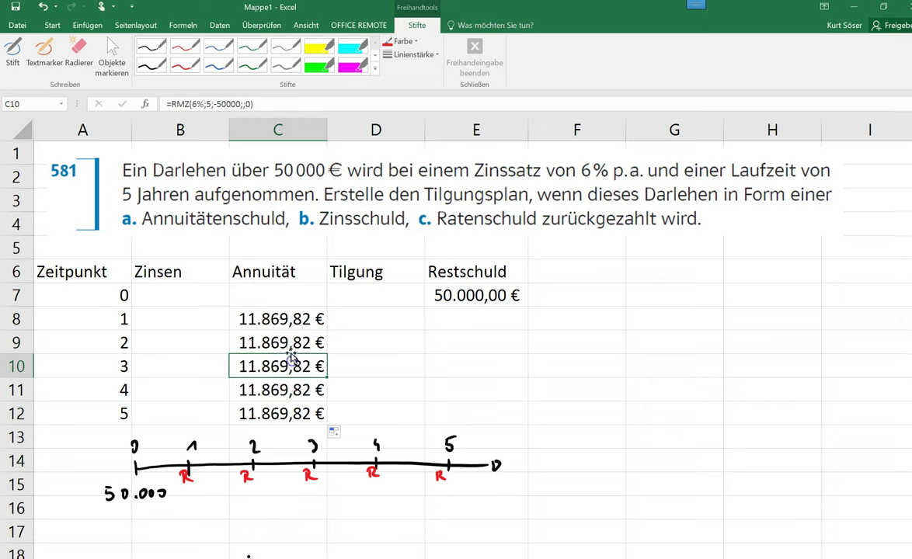
click(273, 316)
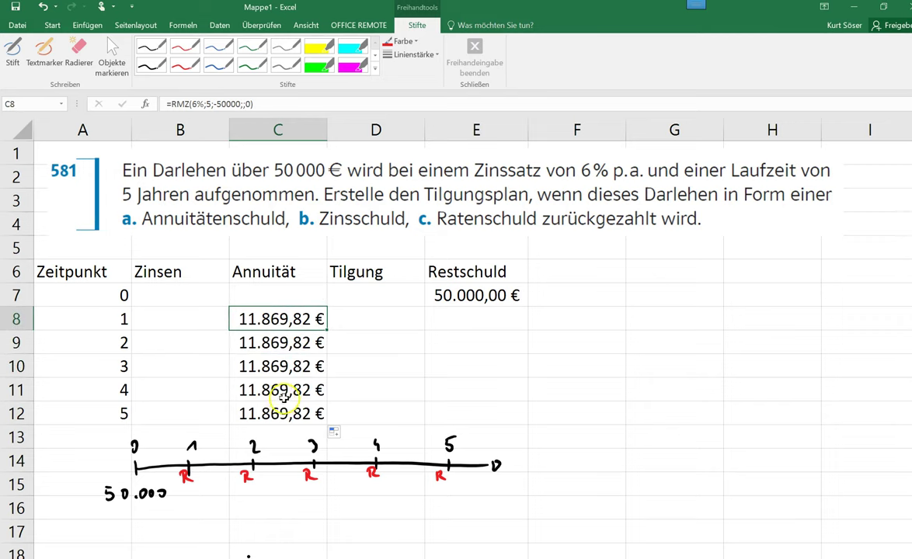
click(288, 335)
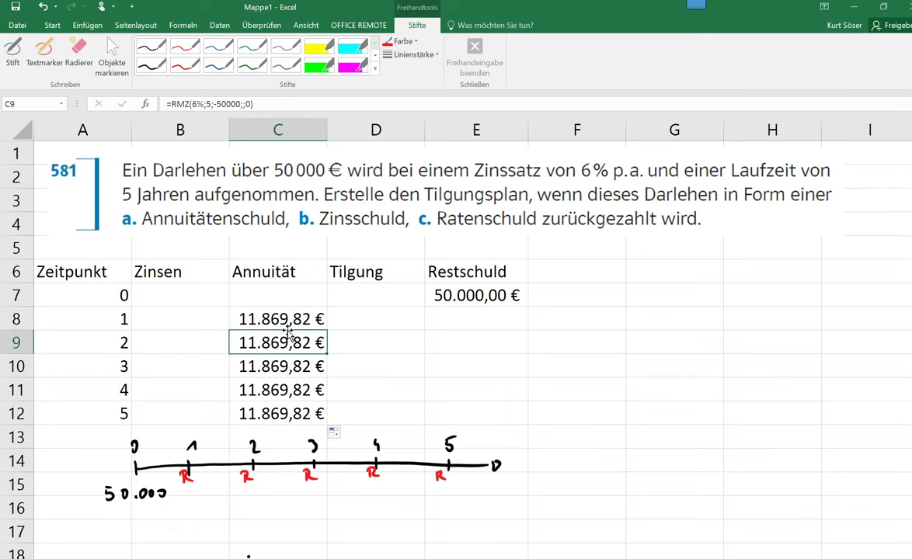
click(208, 318)
click(301, 318)
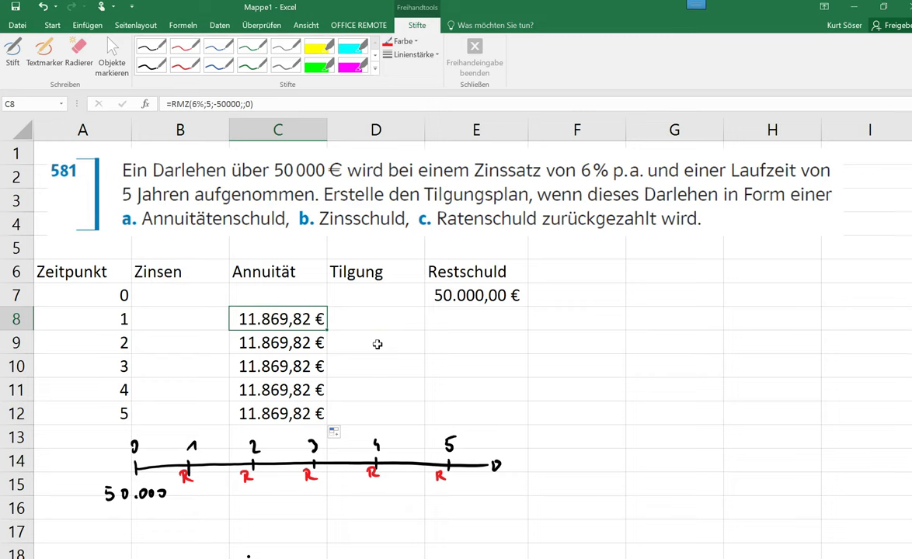
click(347, 344)
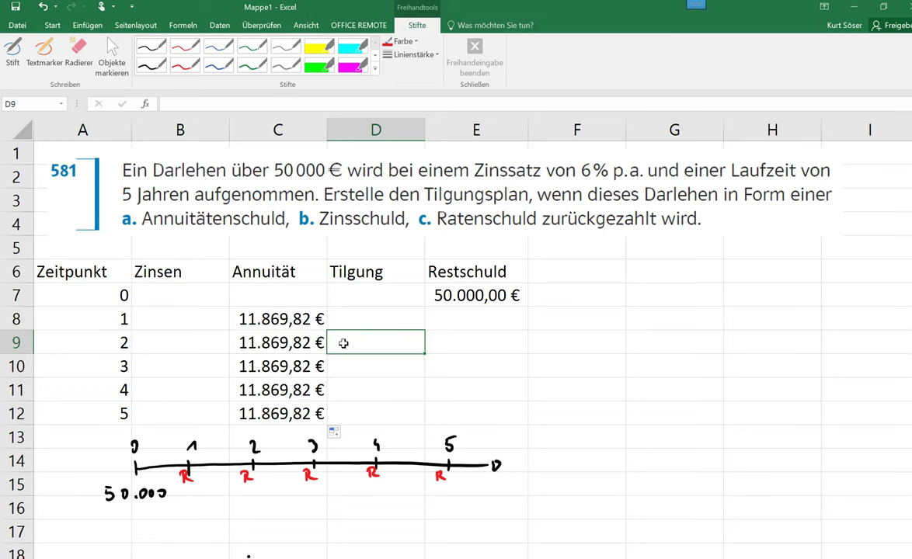
click(209, 317)
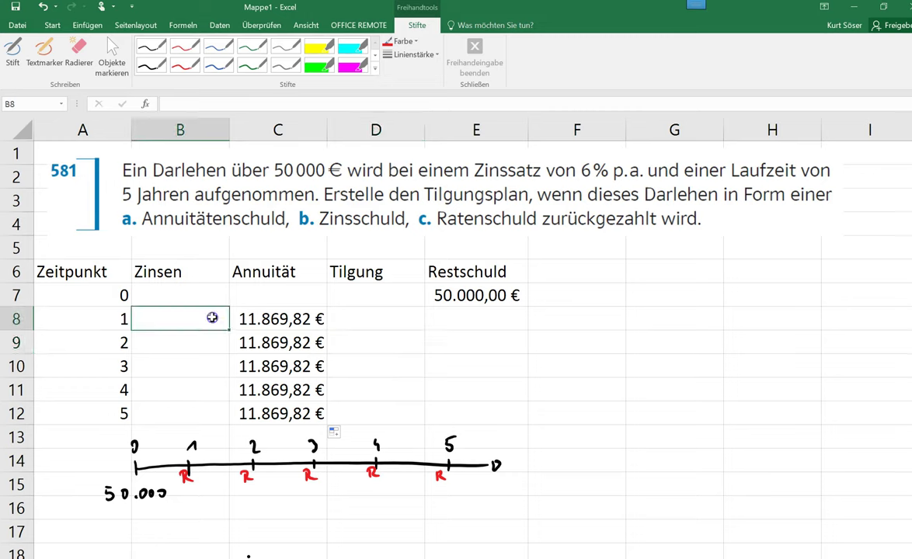
click(412, 321)
click(449, 295)
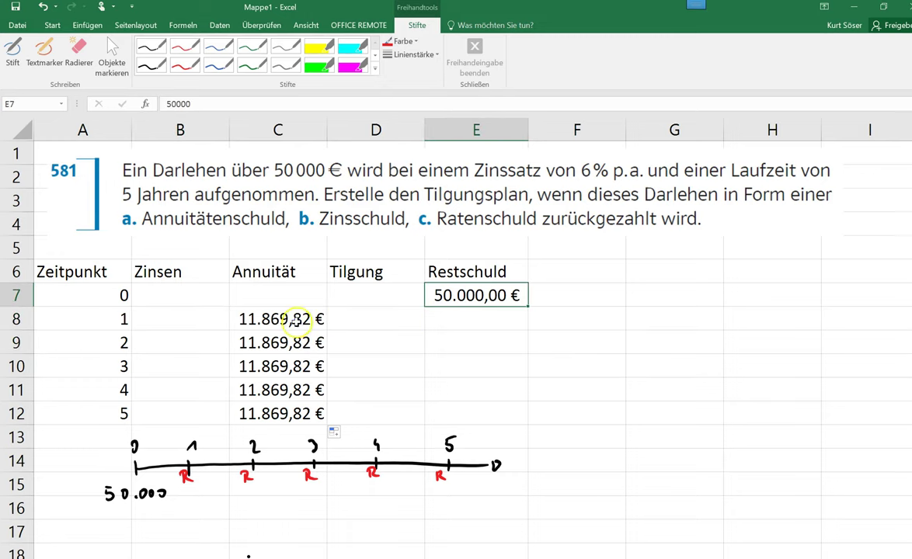
click(295, 322)
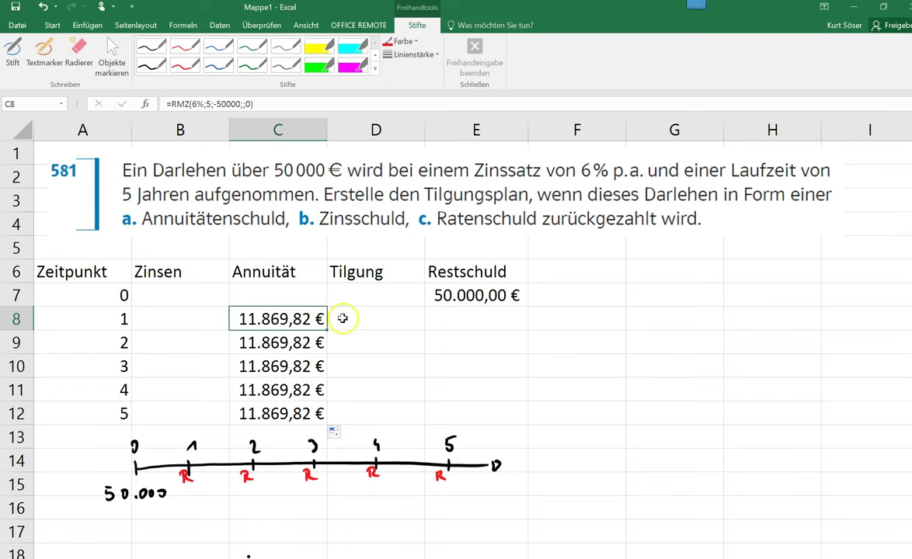
click(342, 319)
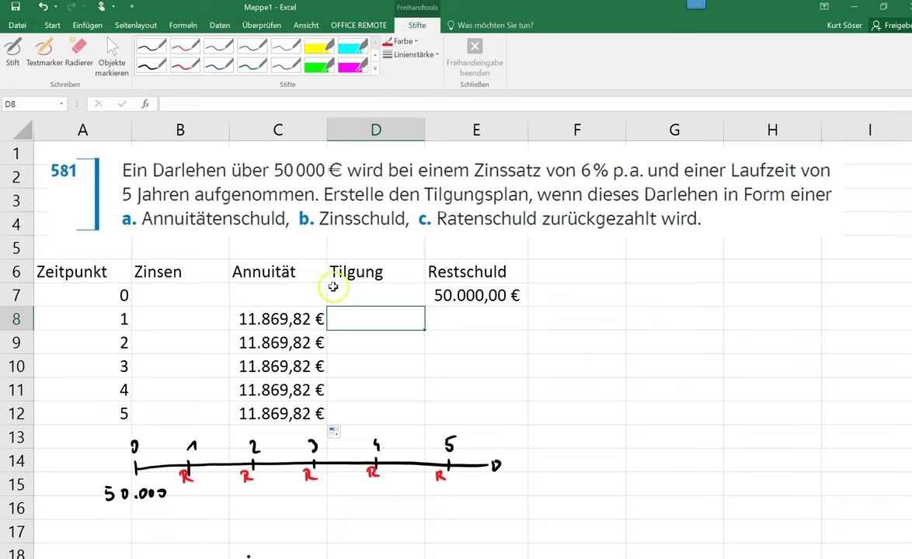
Calculate year-1 interest in B8 as =E7*6%, giving 3.000,00 €
click(218, 320)
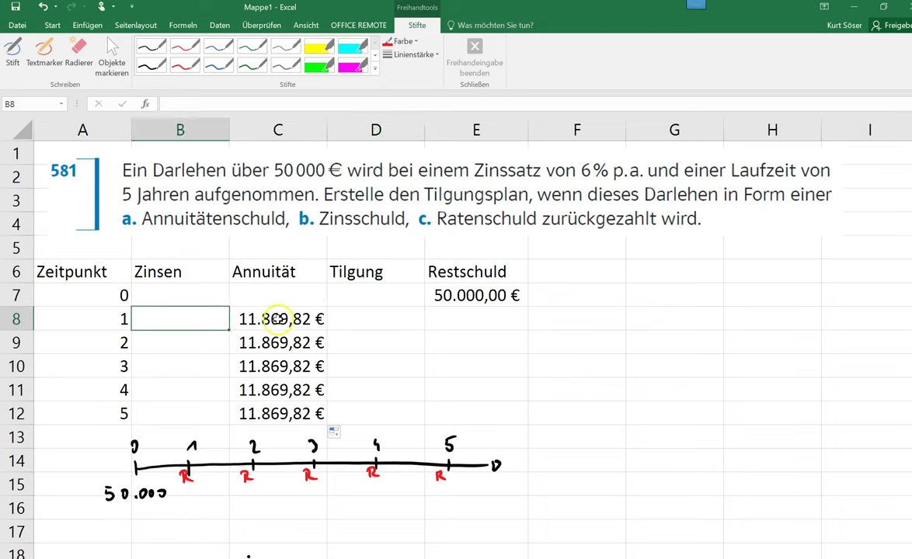
text(=)
click(464, 296)
text(*)
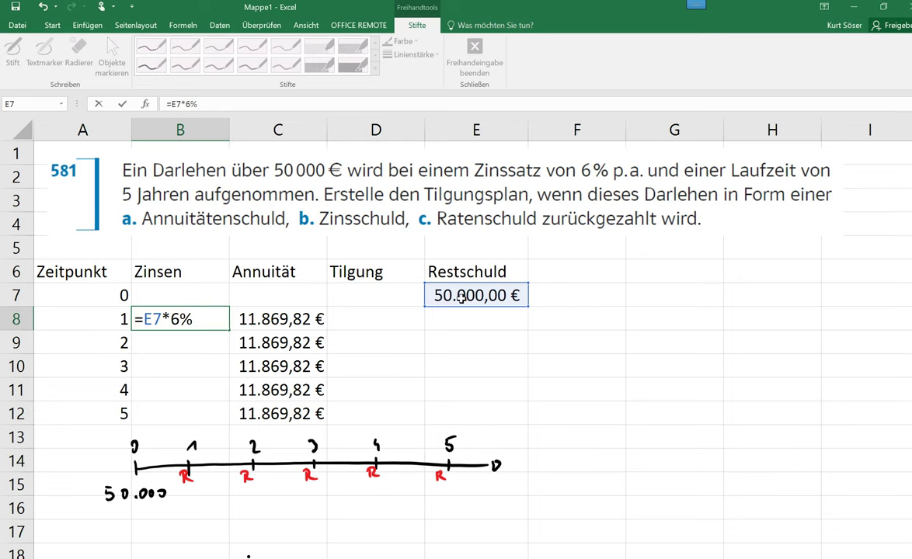
key(Return)
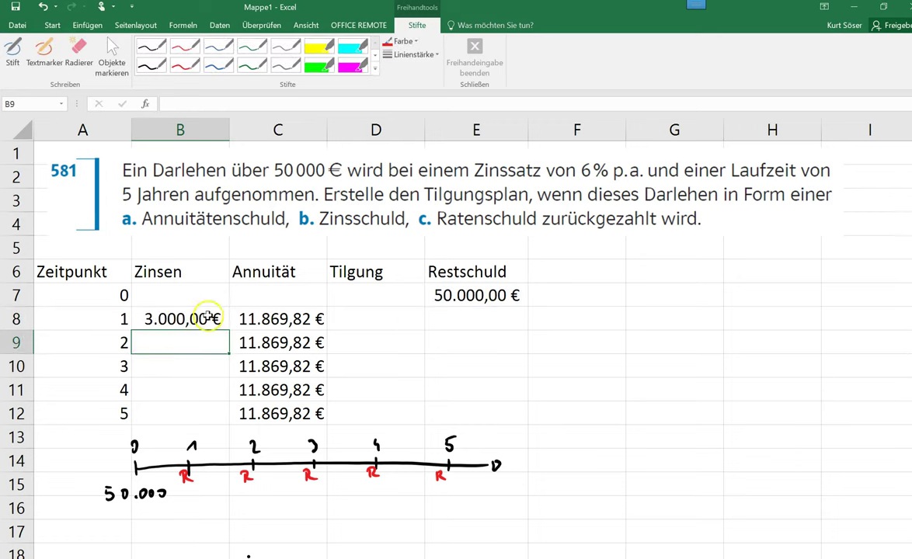
click(209, 317)
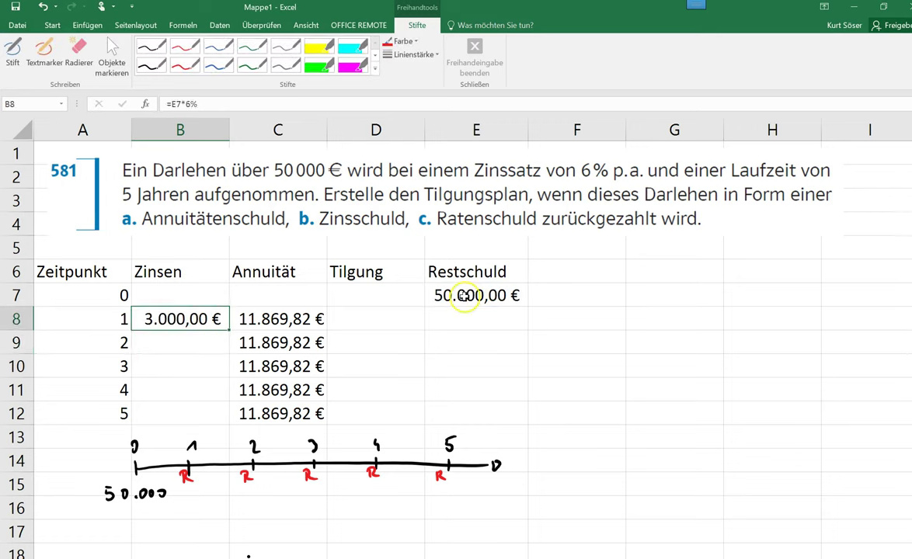
click(466, 296)
click(393, 318)
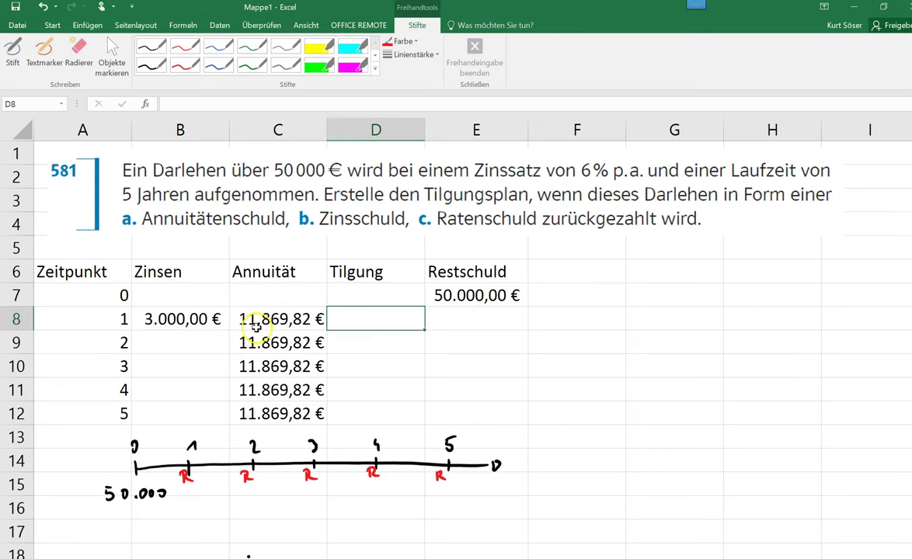
click(259, 324)
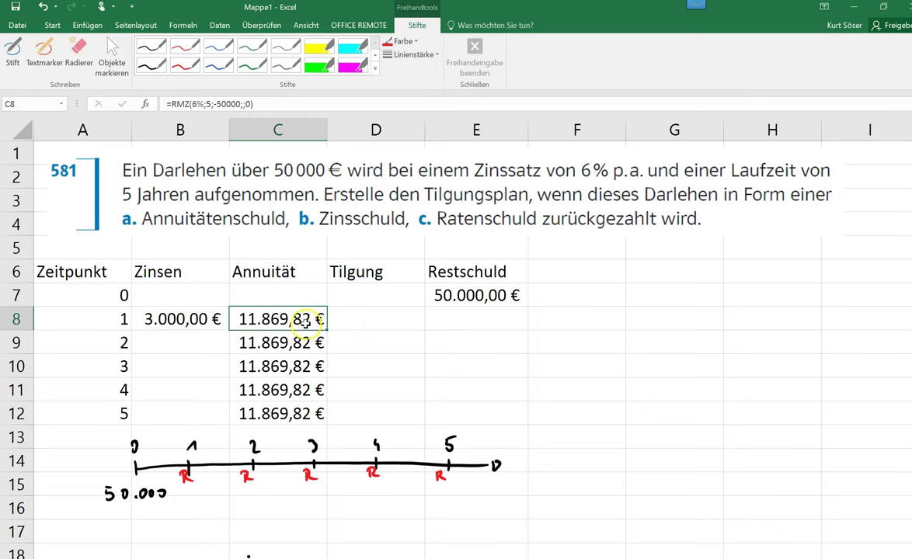
Enter =C8-B8 in D8 for a year-1 Tilgung of 8.869,82 €
click(216, 326)
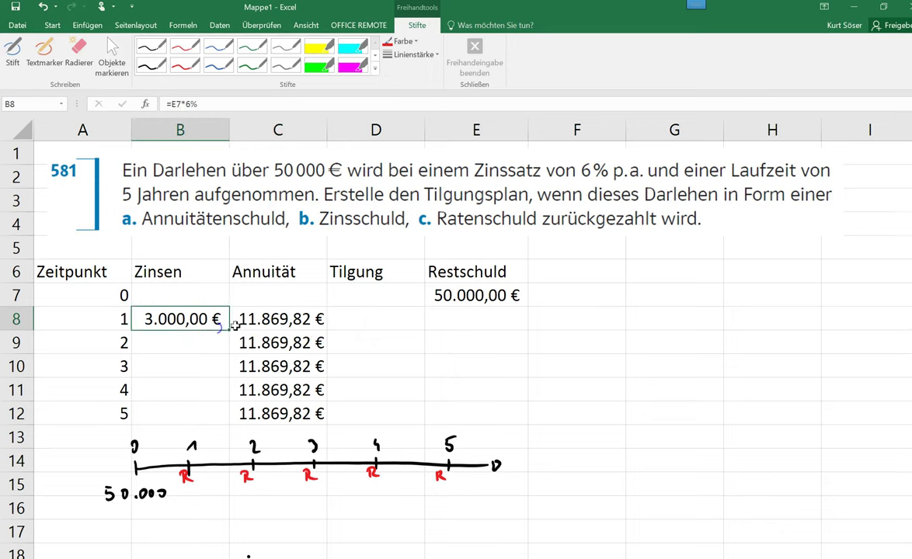
click(361, 316)
text(=)
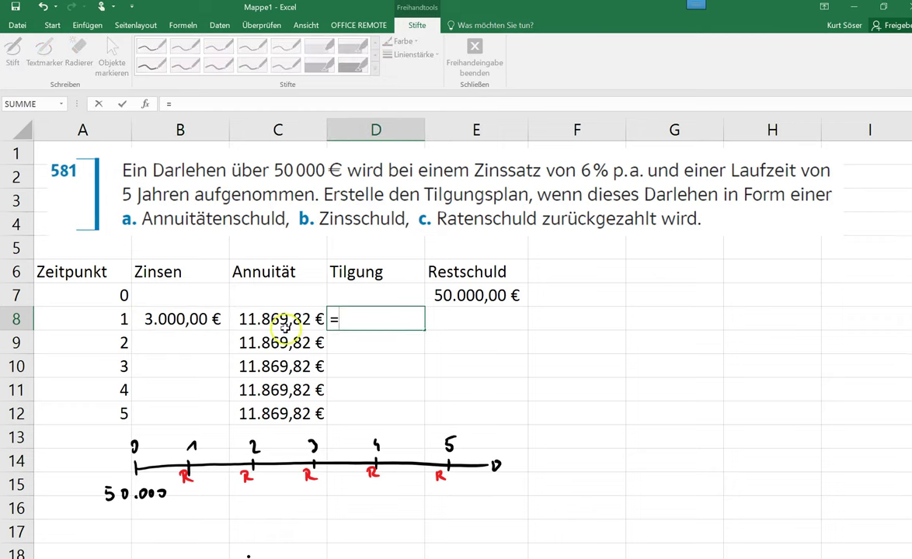
click(286, 330)
text(-)
click(164, 319)
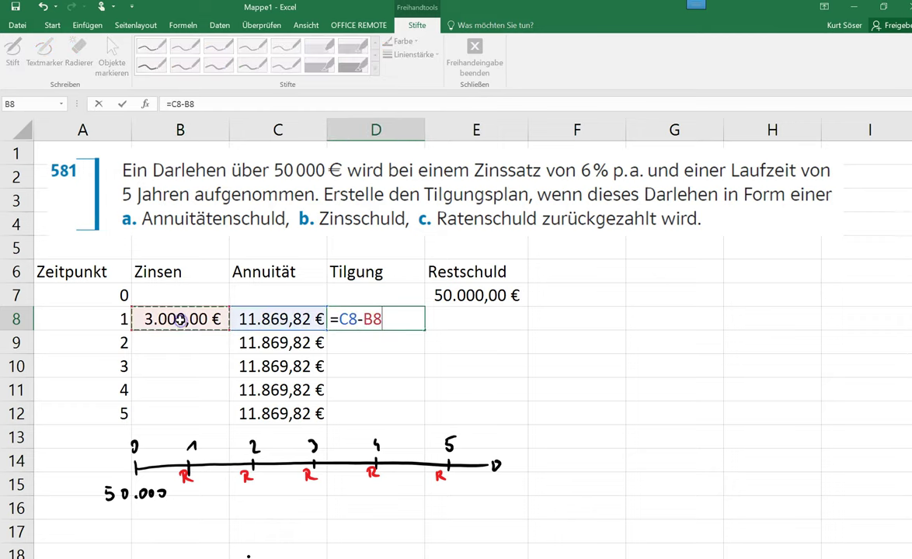
key(Return)
click(390, 315)
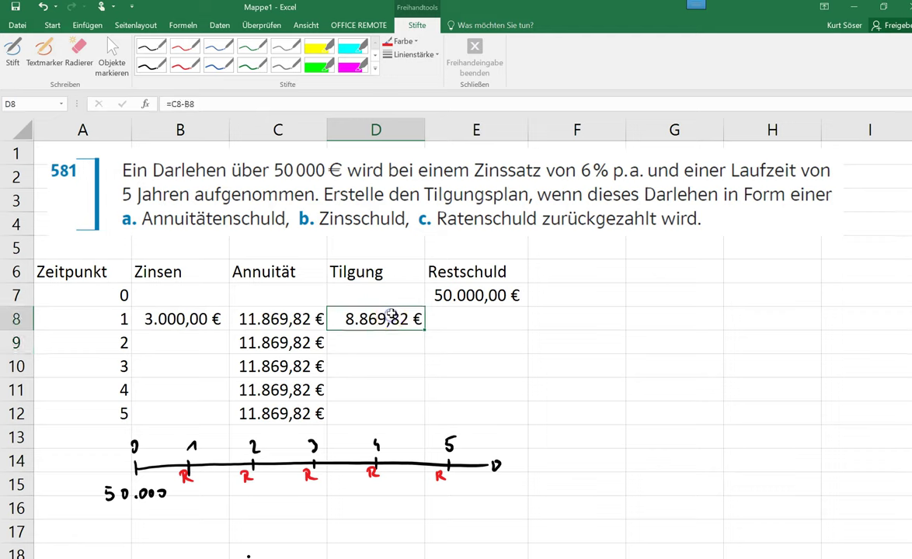
click(457, 315)
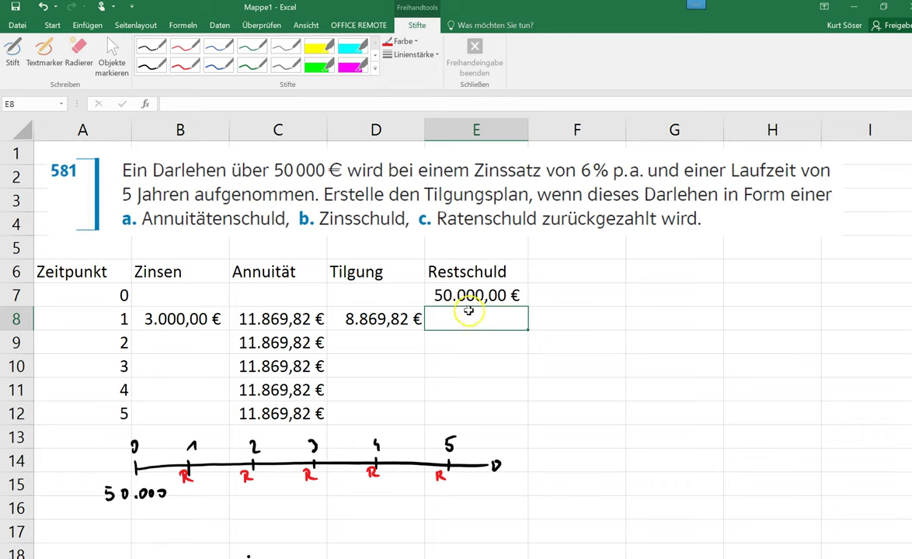
Enter =E7-D8 in E8 for a year-1 Restschuld of 41.130,18 €
text(=)
click(471, 296)
text(-)
click(394, 323)
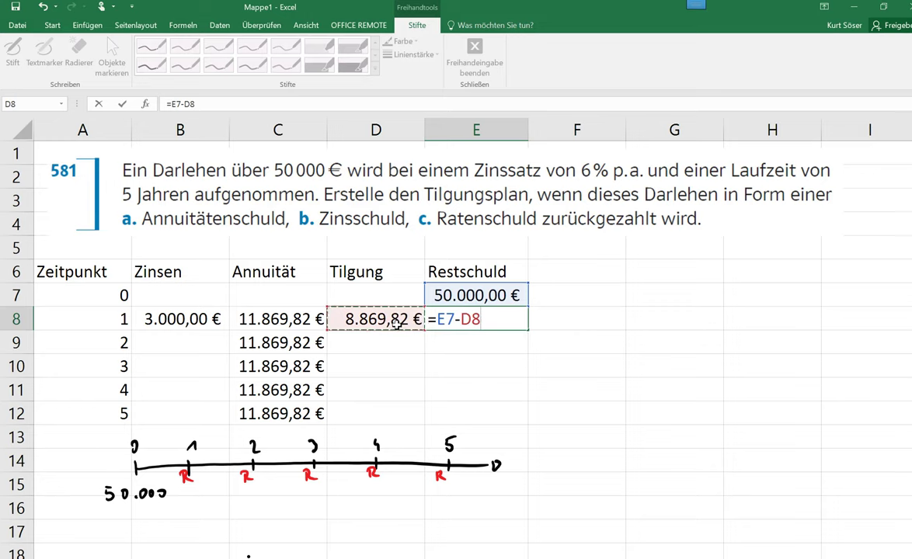
key(Return)
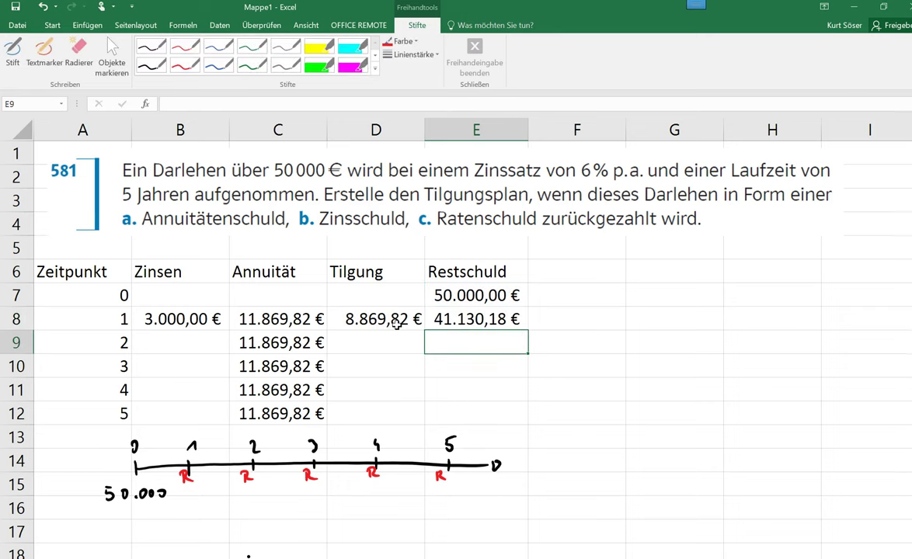
click(476, 325)
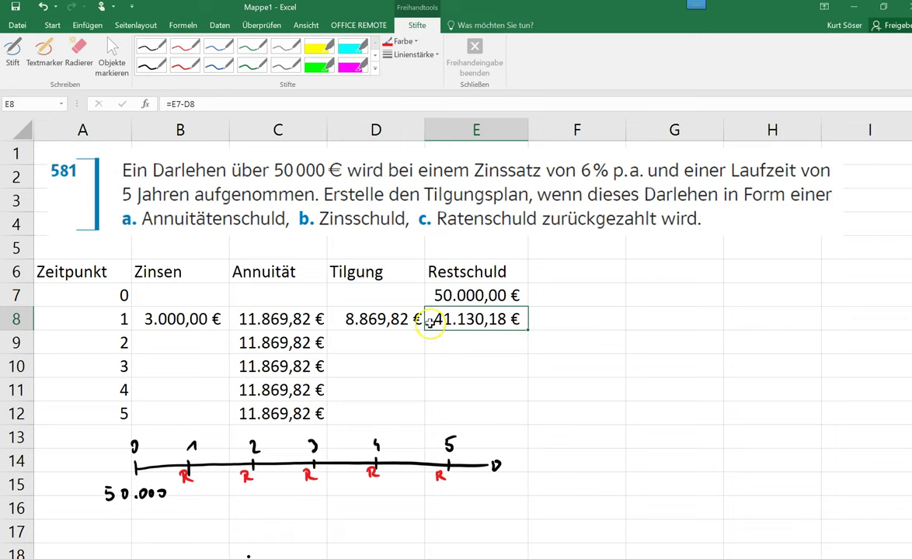
Review the year-1 formulas in C8:C12, B8 and D8
click(353, 320)
click(310, 318)
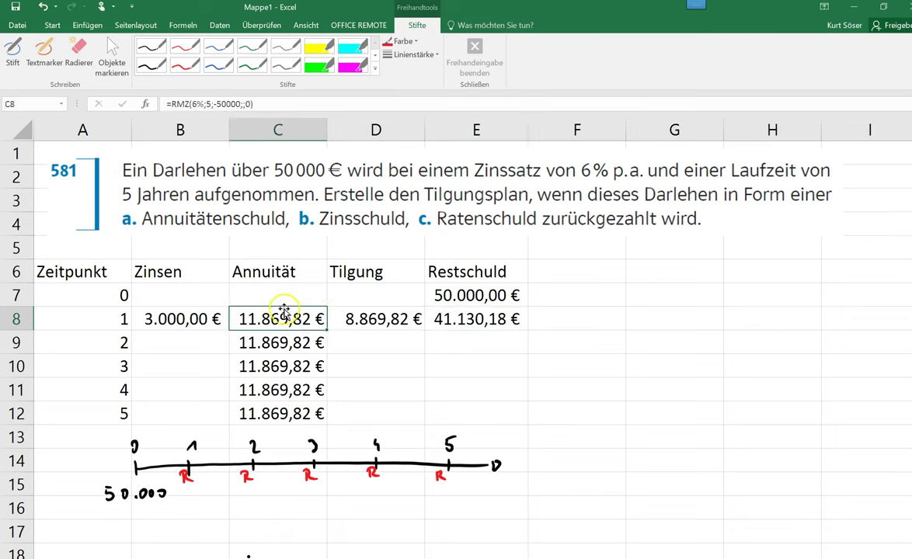
drag(288, 332, 295, 413)
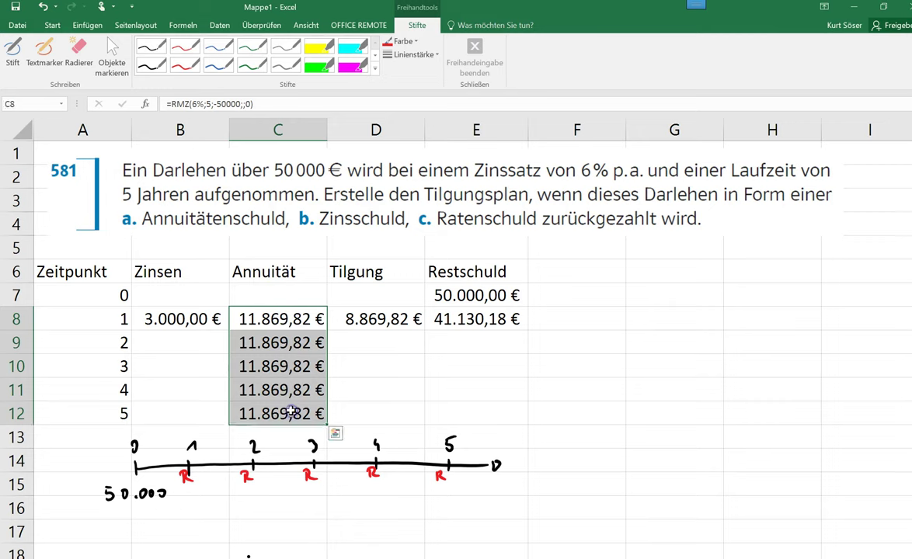
click(279, 322)
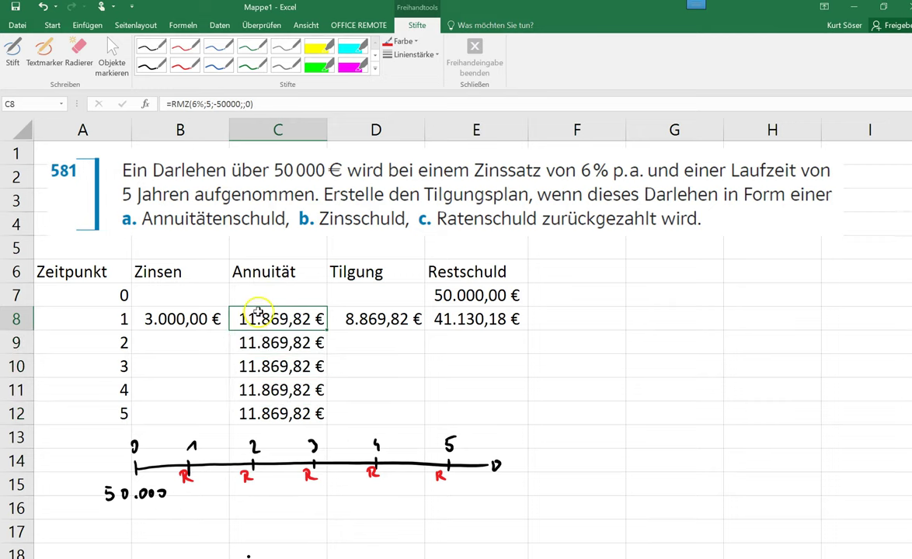
click(177, 320)
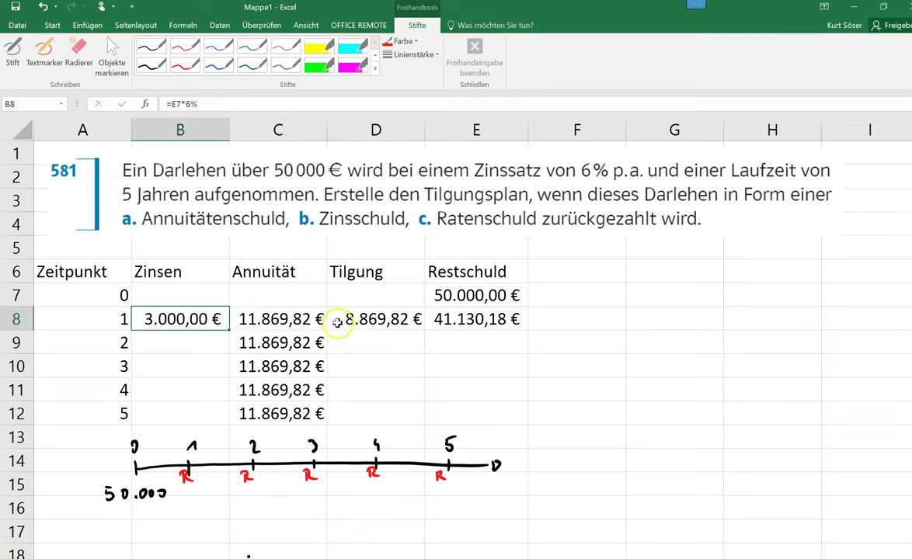
click(371, 319)
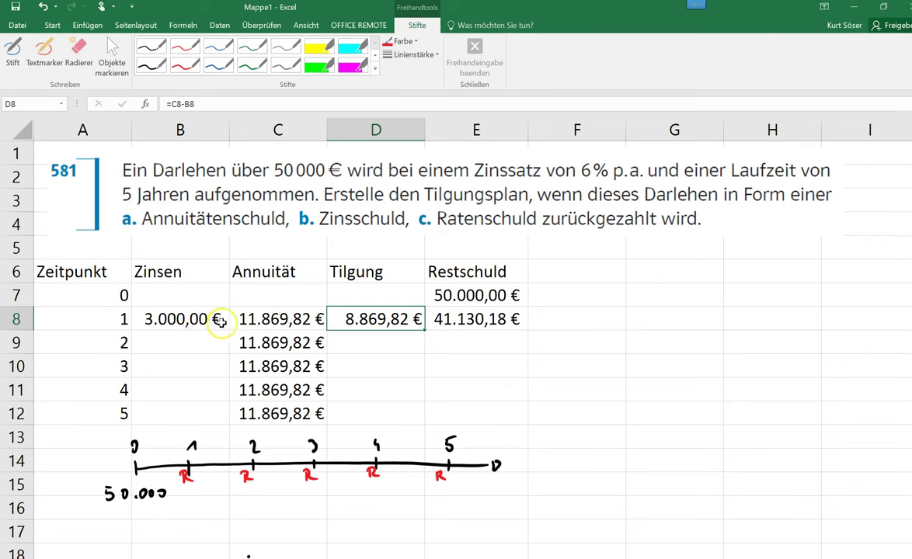
click(219, 321)
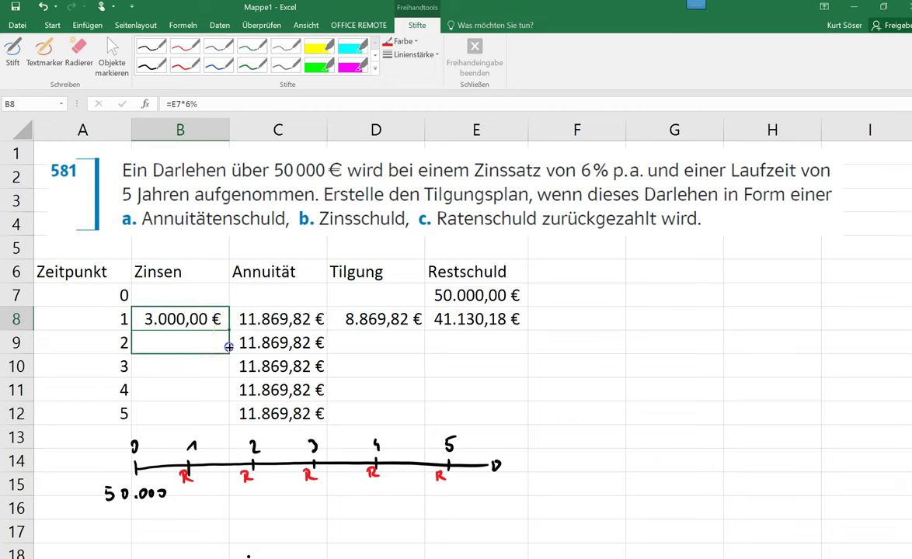
Copy the B8, D8 and E8 formulas into row 9: 2.467,81 €, 9.402,01 €, 31.728,17 €
drag(229, 333, 223, 346)
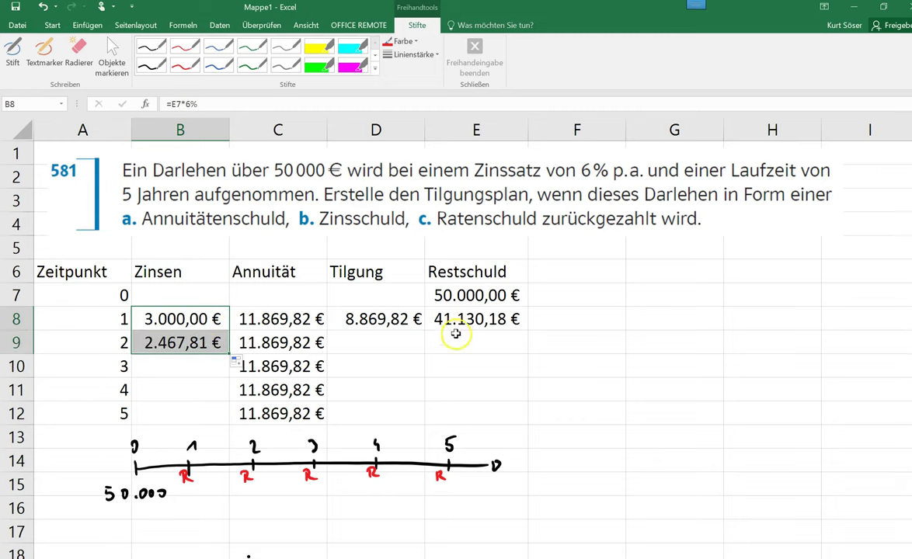
click(461, 322)
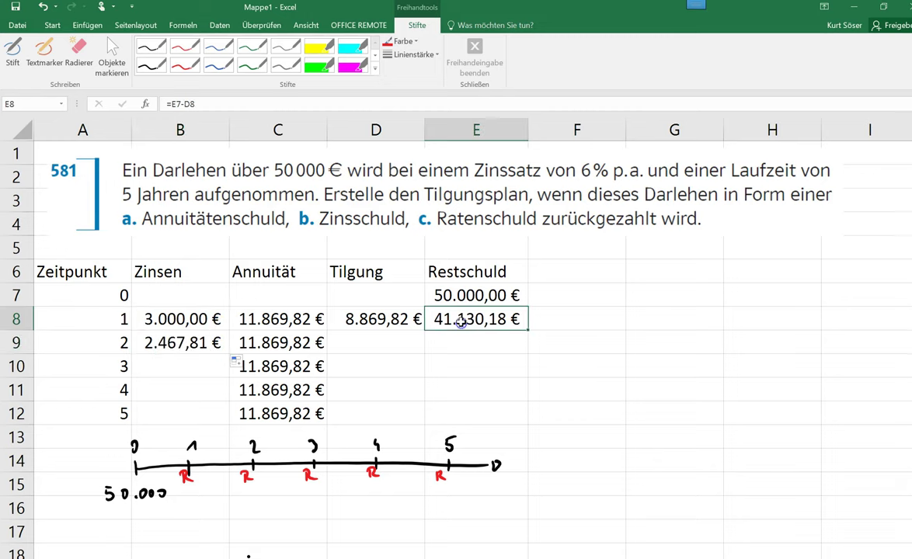
click(200, 343)
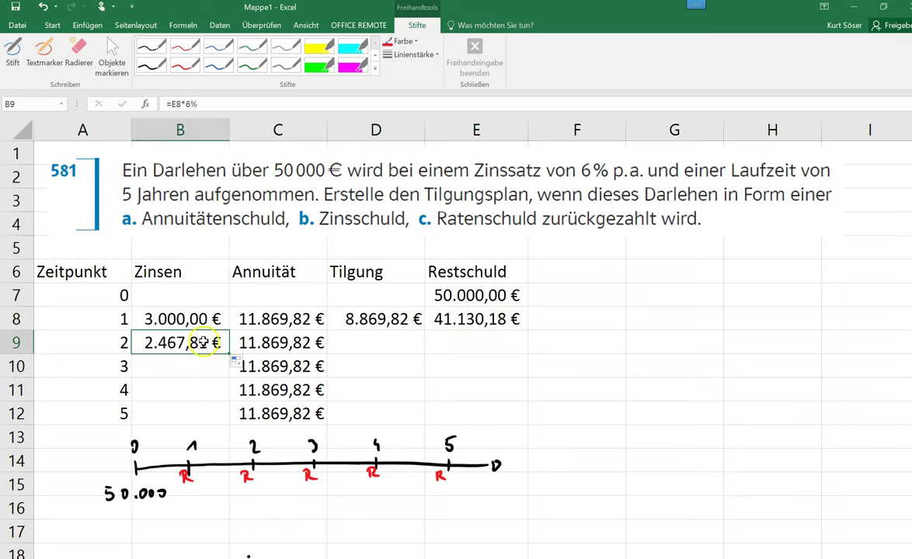
click(259, 348)
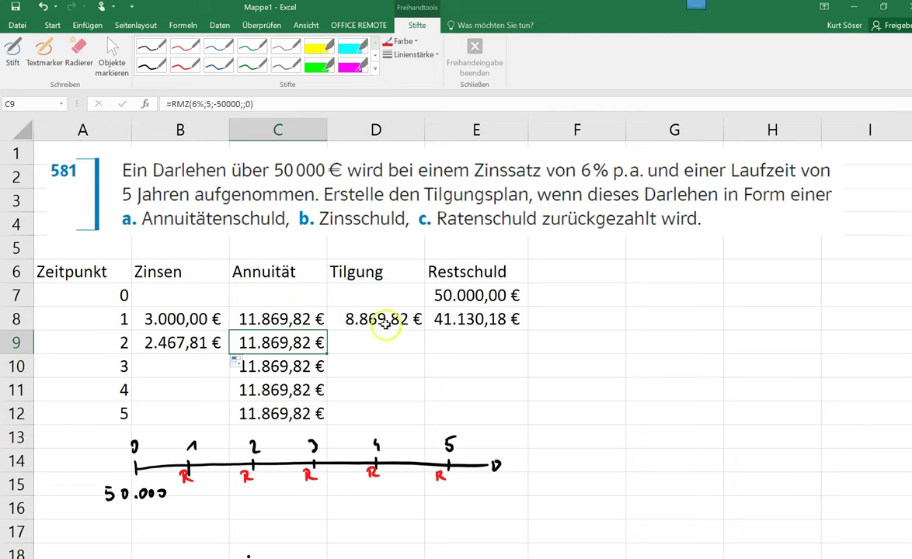
click(365, 317)
drag(423, 332, 423, 349)
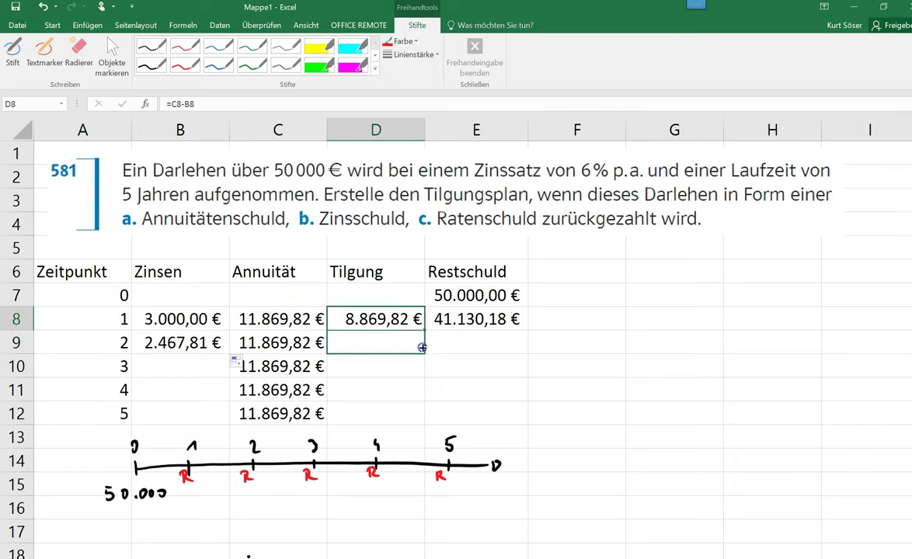
click(472, 342)
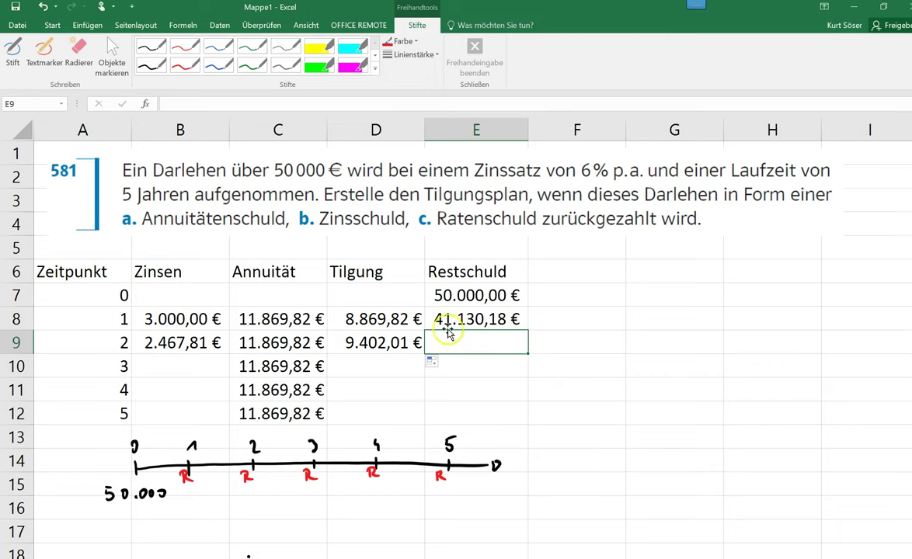
click(464, 319)
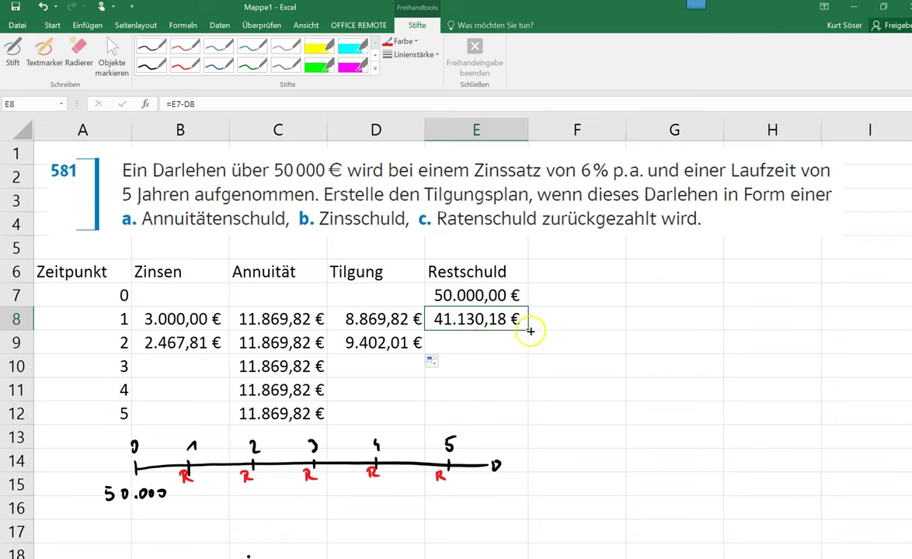
drag(529, 331, 522, 357)
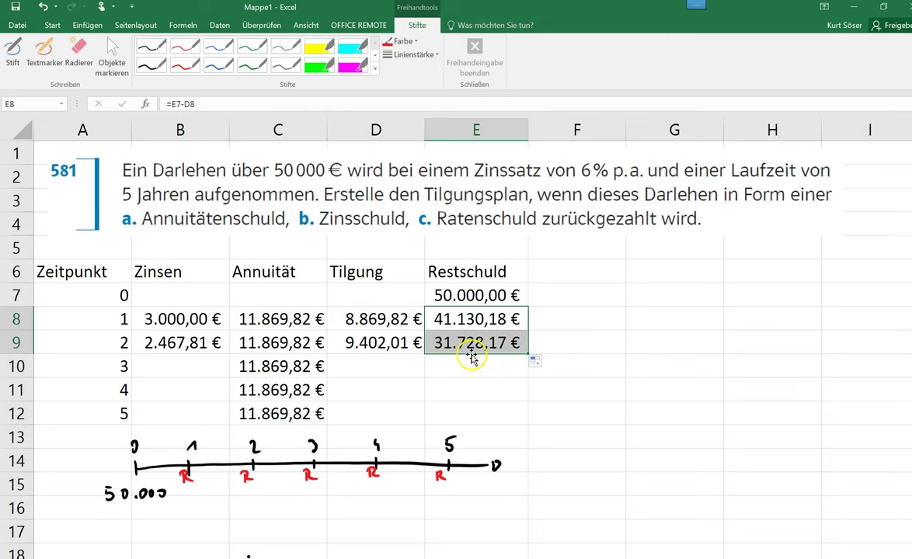
click(223, 350)
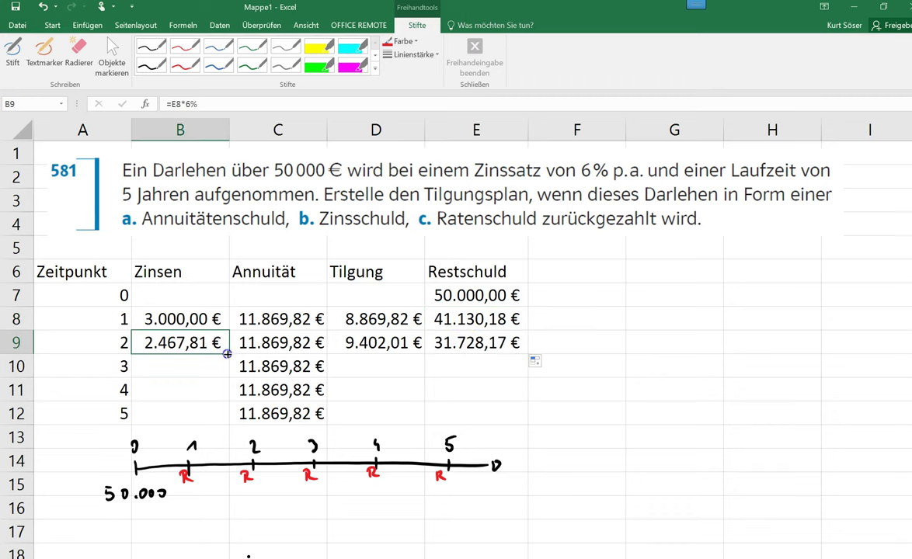
Fill the interest, repayment and remaining-debt formulas from row 9 down to row 12
drag(227, 355, 229, 413)
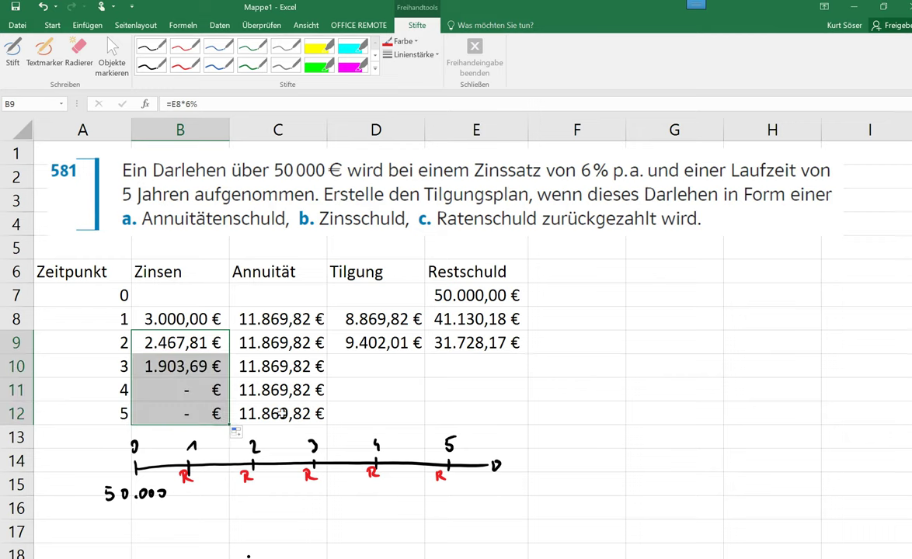
click(418, 347)
drag(418, 347, 420, 422)
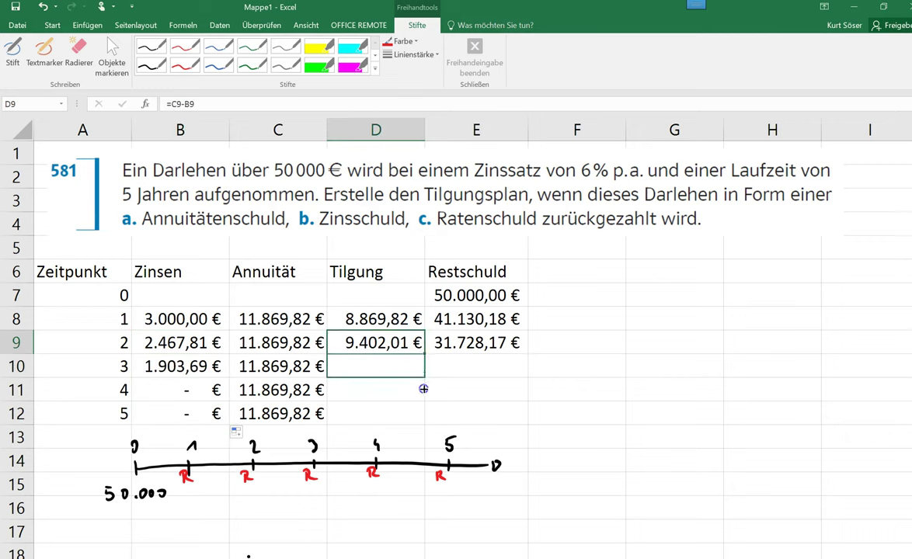
click(514, 345)
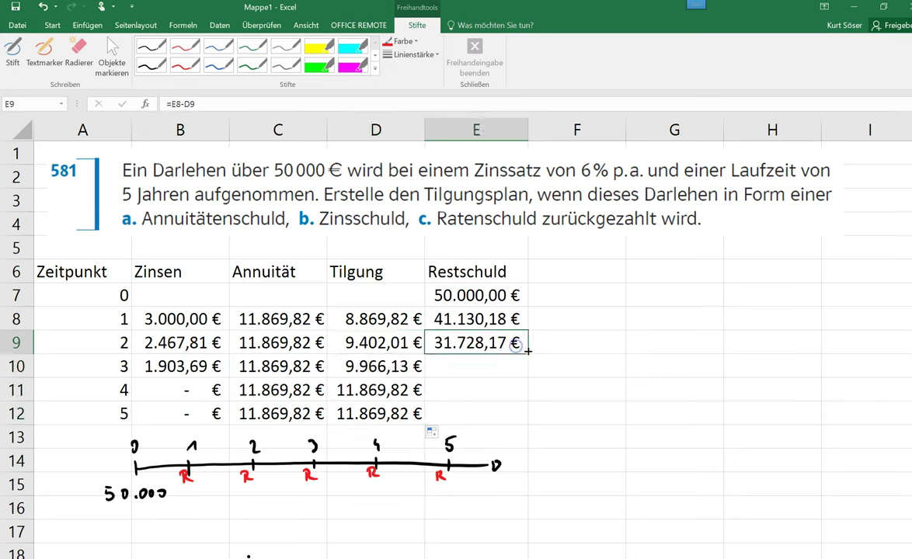
drag(528, 363, 524, 415)
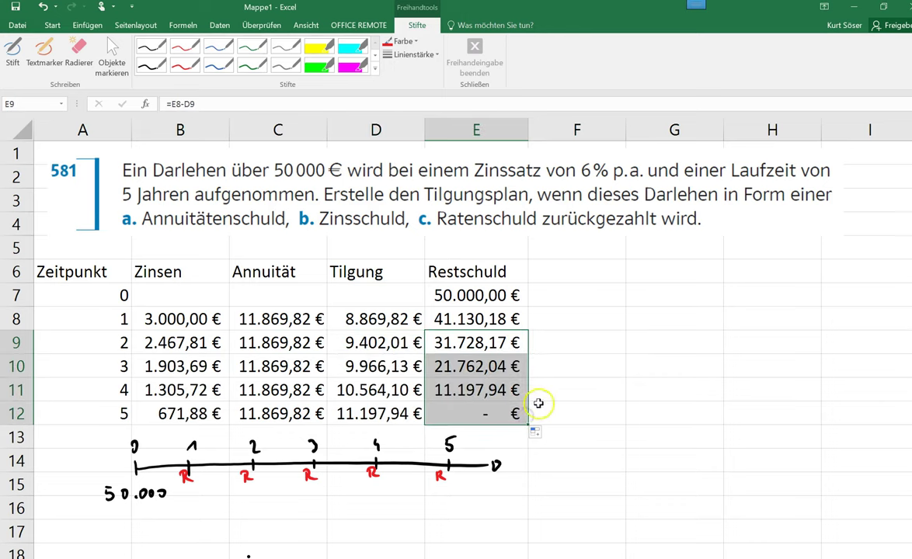
click(501, 413)
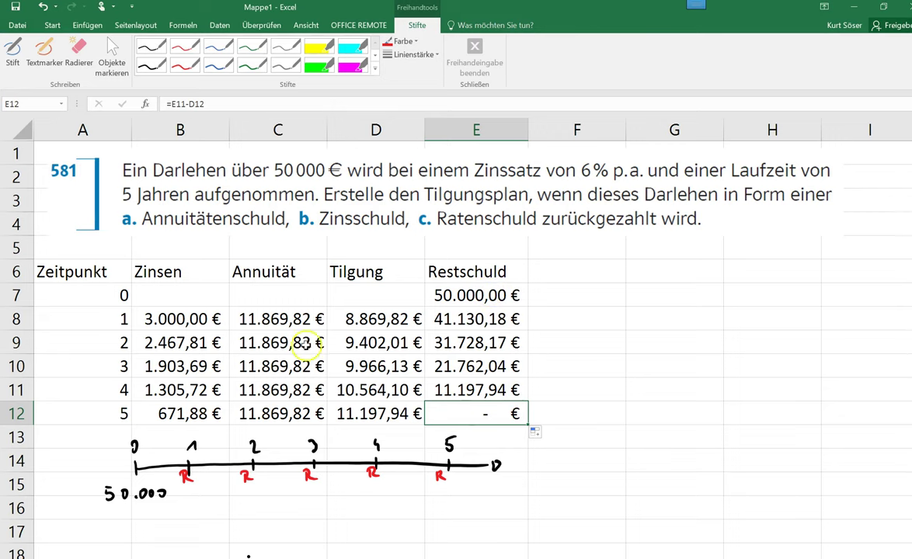
Verify year 5: C8:C12 annuities, 671,88 € interest, 11.197,94 € repayment, zero remaining debt
click(264, 314)
drag(264, 314, 257, 412)
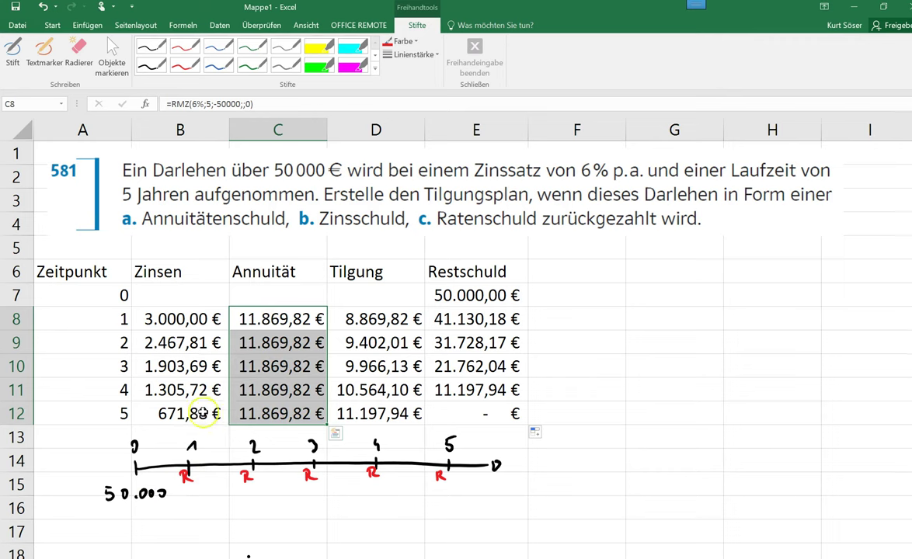
click(186, 413)
click(359, 412)
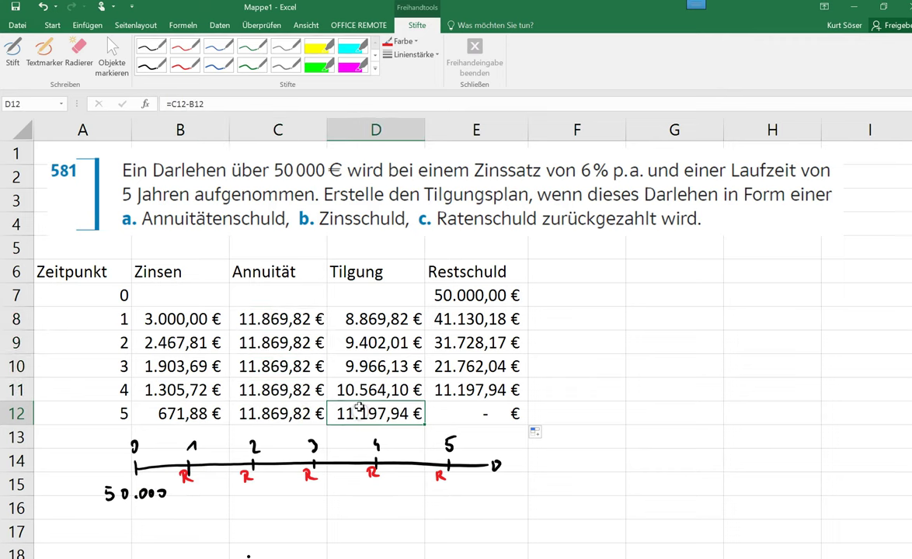
click(491, 416)
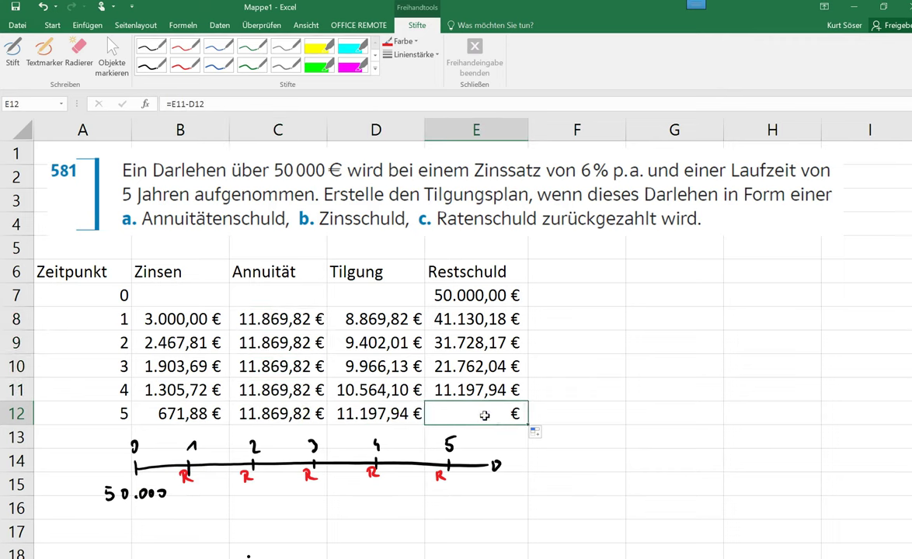